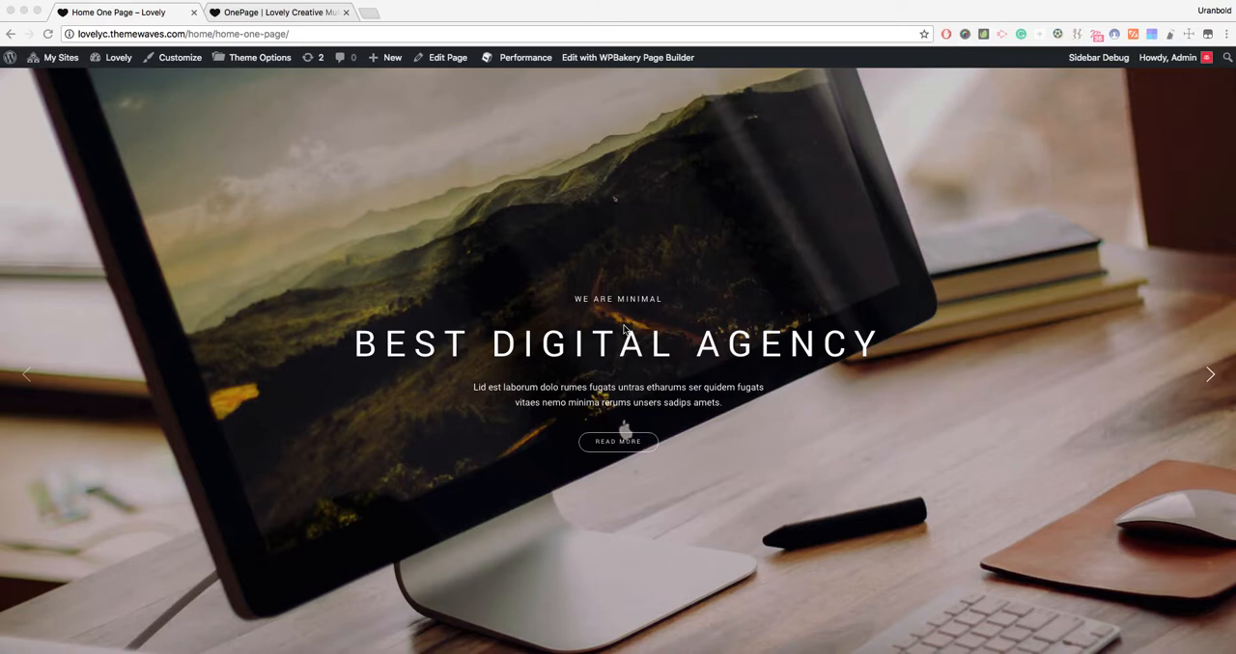
- Try the About, Services and Work menu links on the Home One Page and return to the opening slider
click(493, 293)
scroll(600, 347, down, 5)
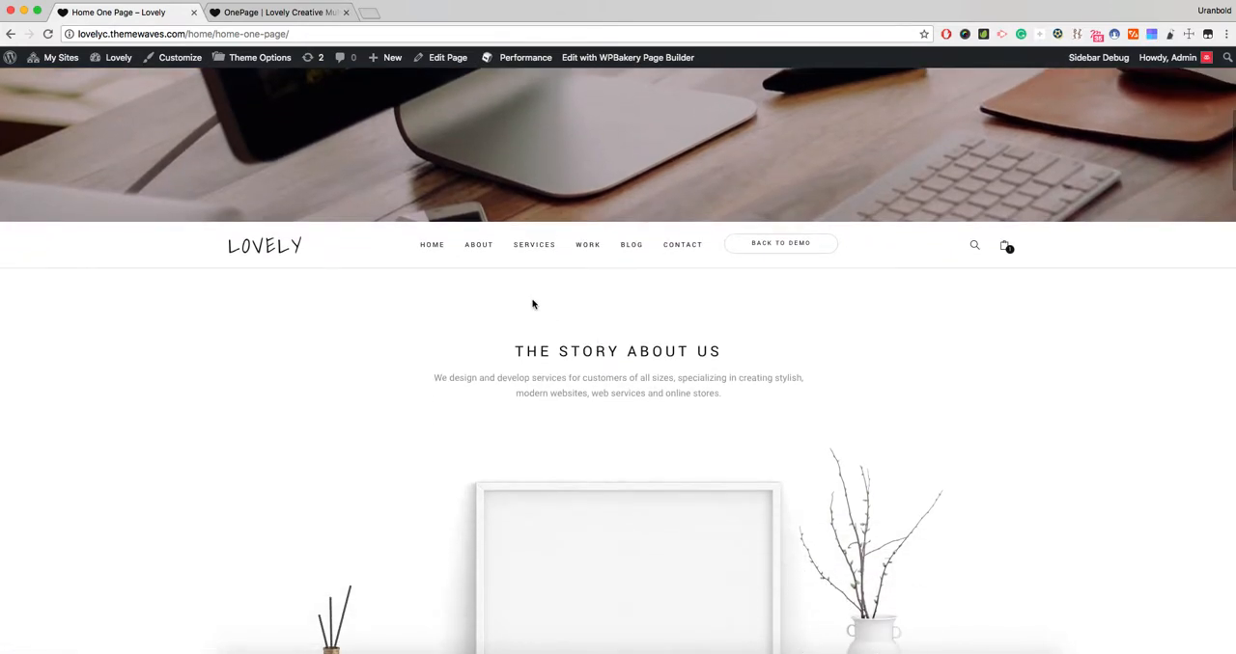
click(476, 243)
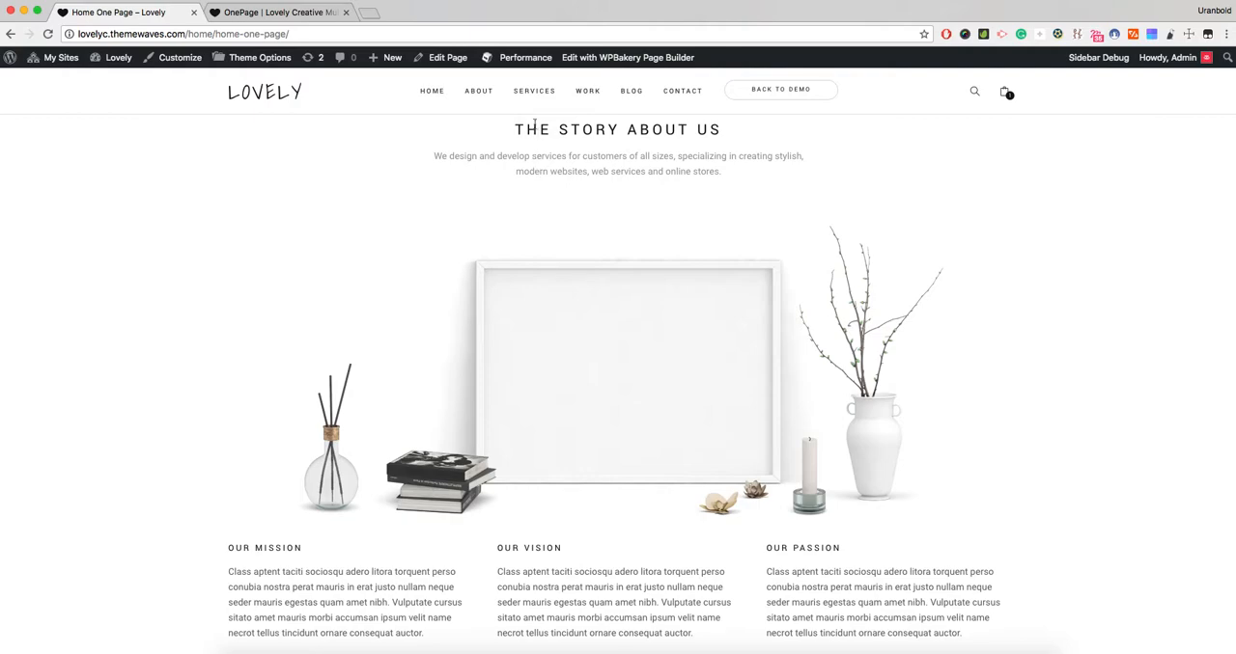
click(534, 90)
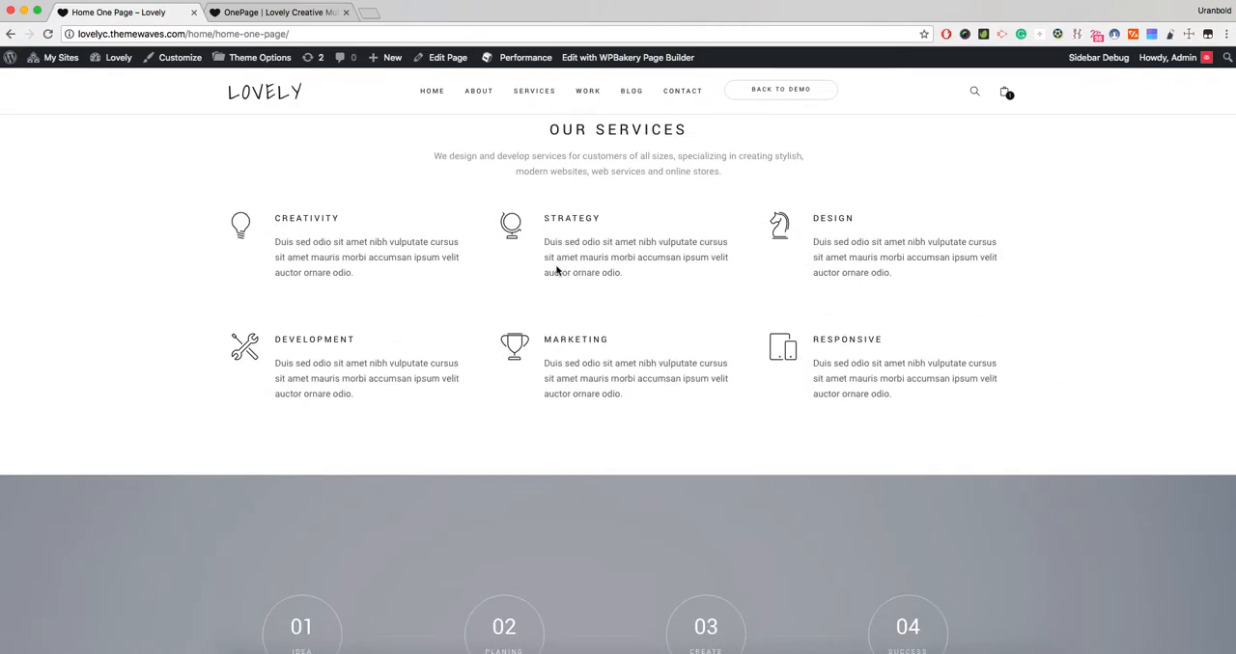
click(587, 91)
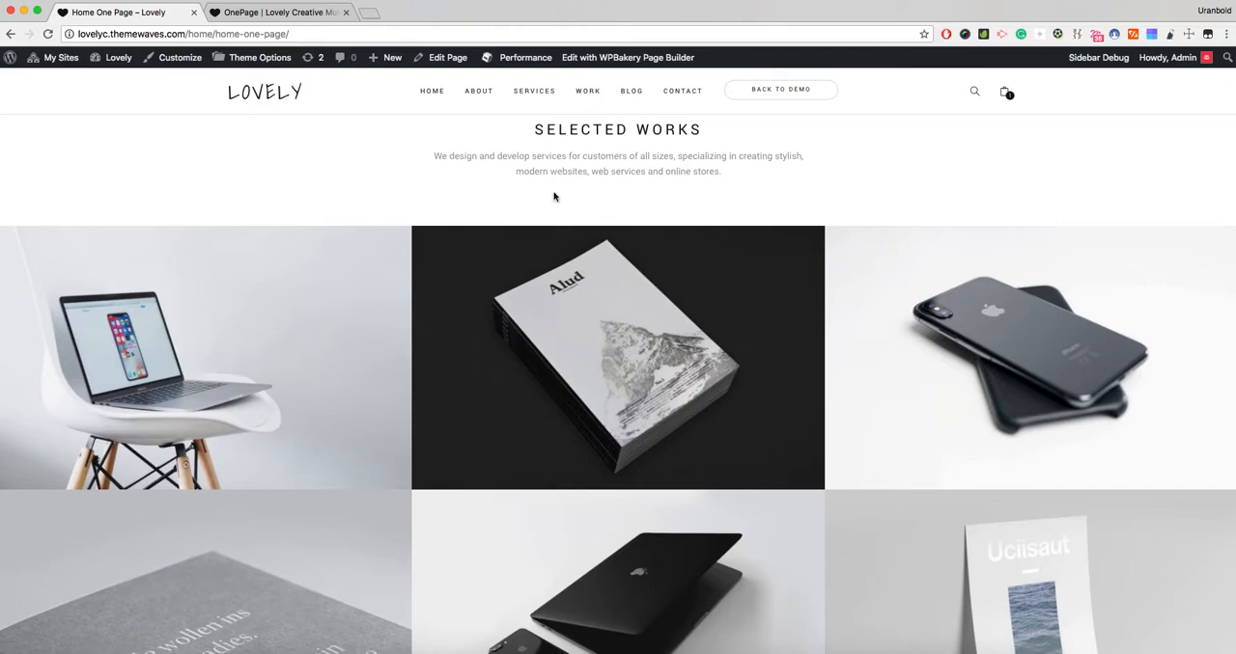
scroll(556, 192, up, 5)
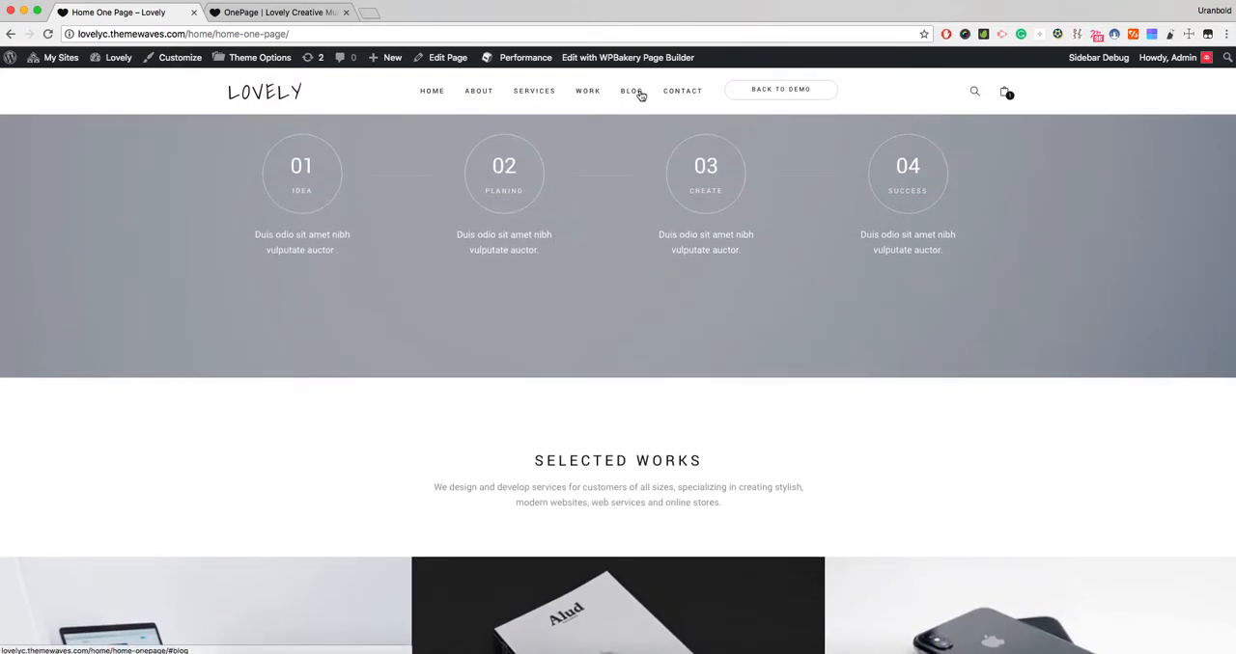
scroll(551, 202, up, 6)
scroll(551, 205, up, 10)
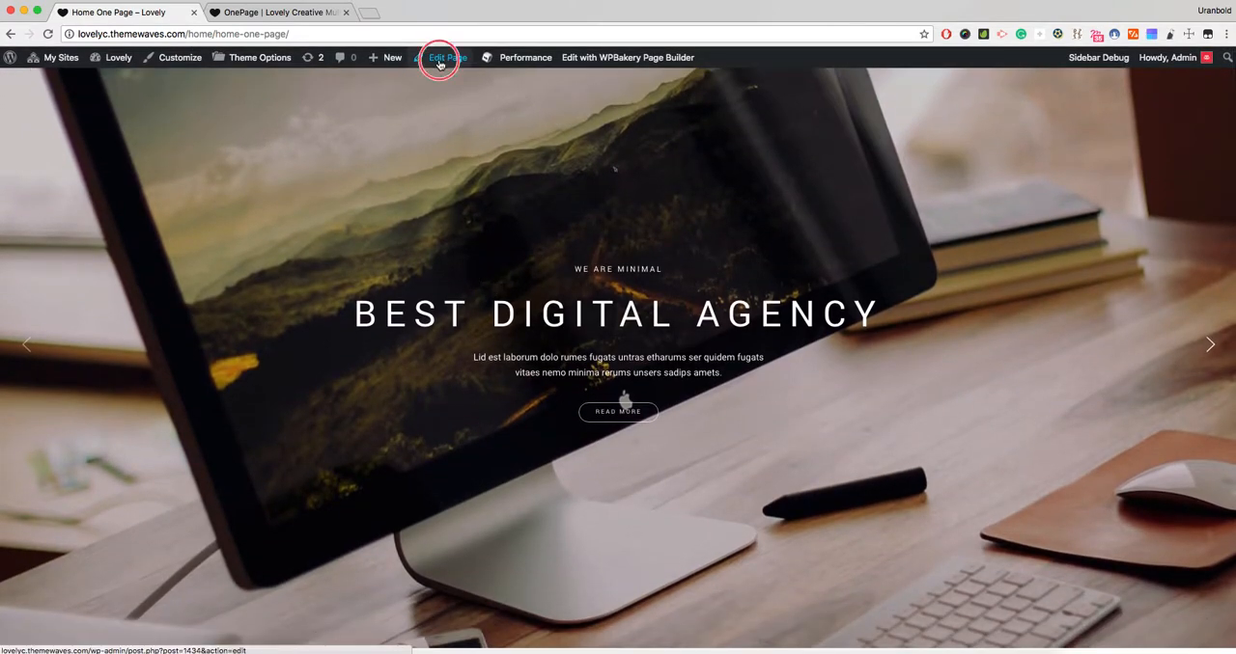
- Open the Home One Page for editing in a new tab and look over its page builder rows
super+click(444, 58)
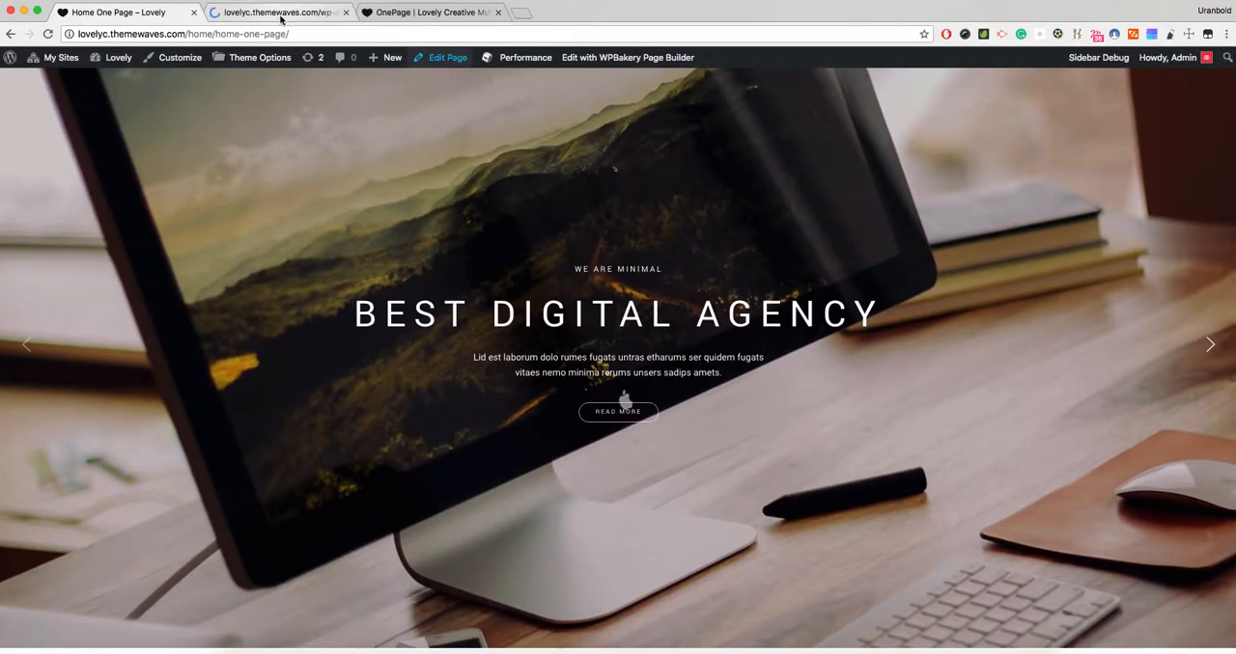
click(280, 14)
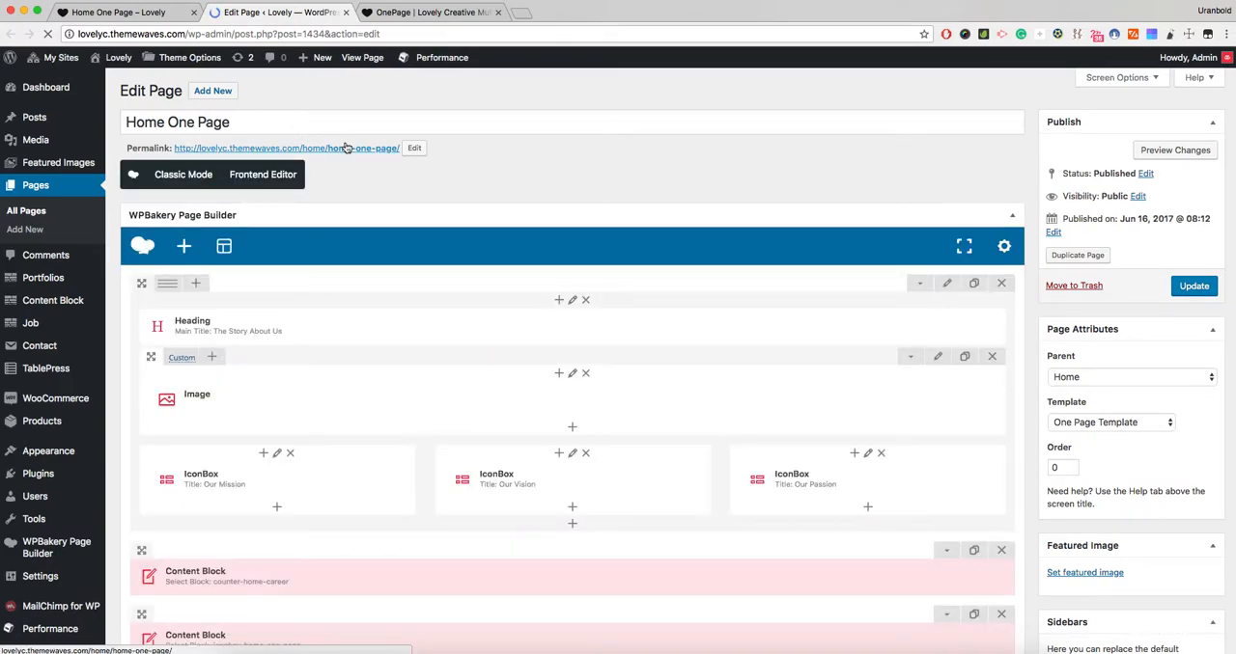
scroll(348, 148, down, 1)
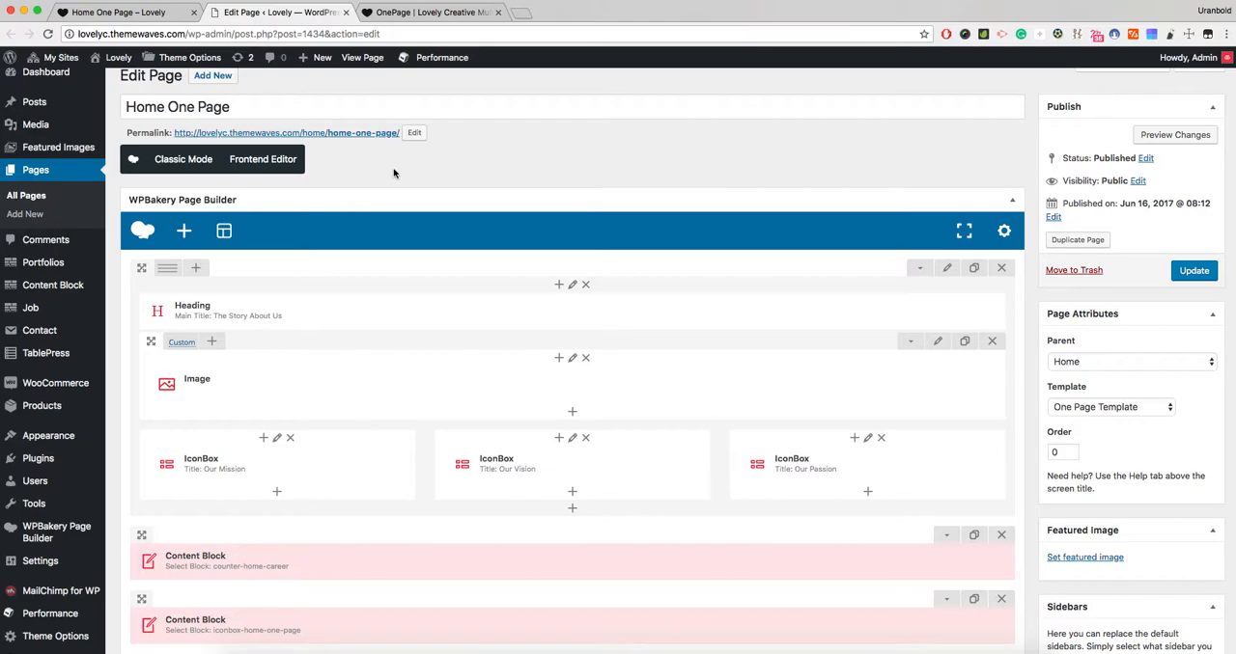
scroll(458, 194, down, 10)
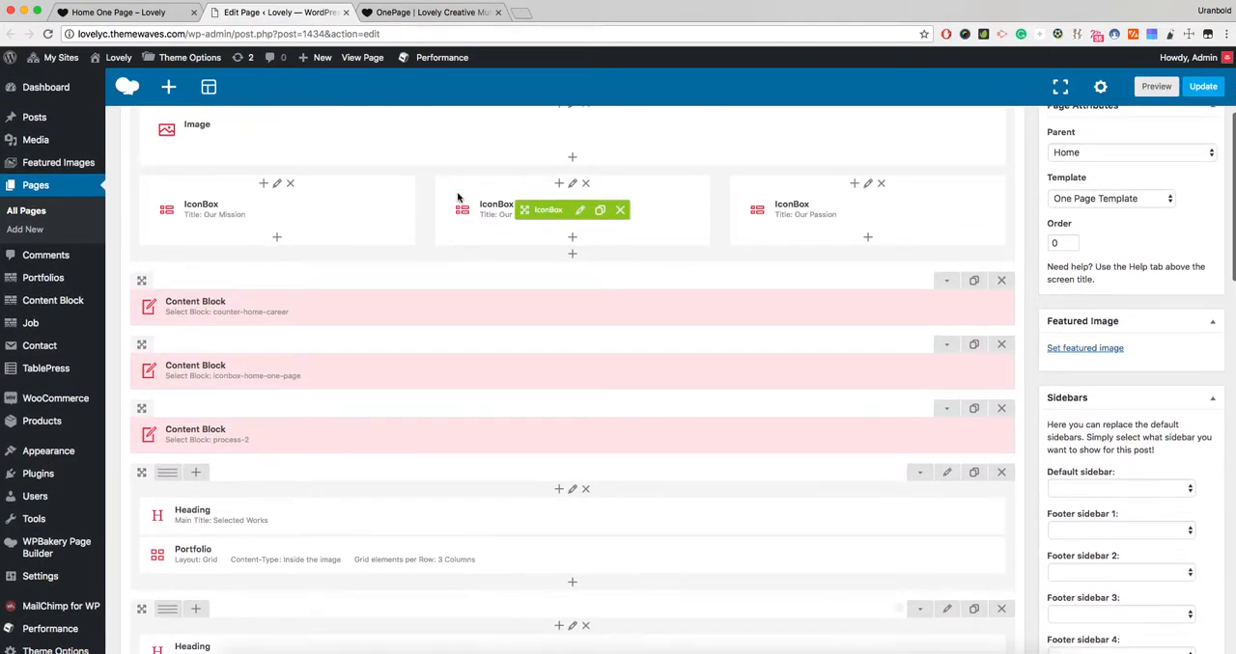
- Set the page's template attribute to One Page Template
scroll(458, 197, up, 2)
double_click(1057, 212)
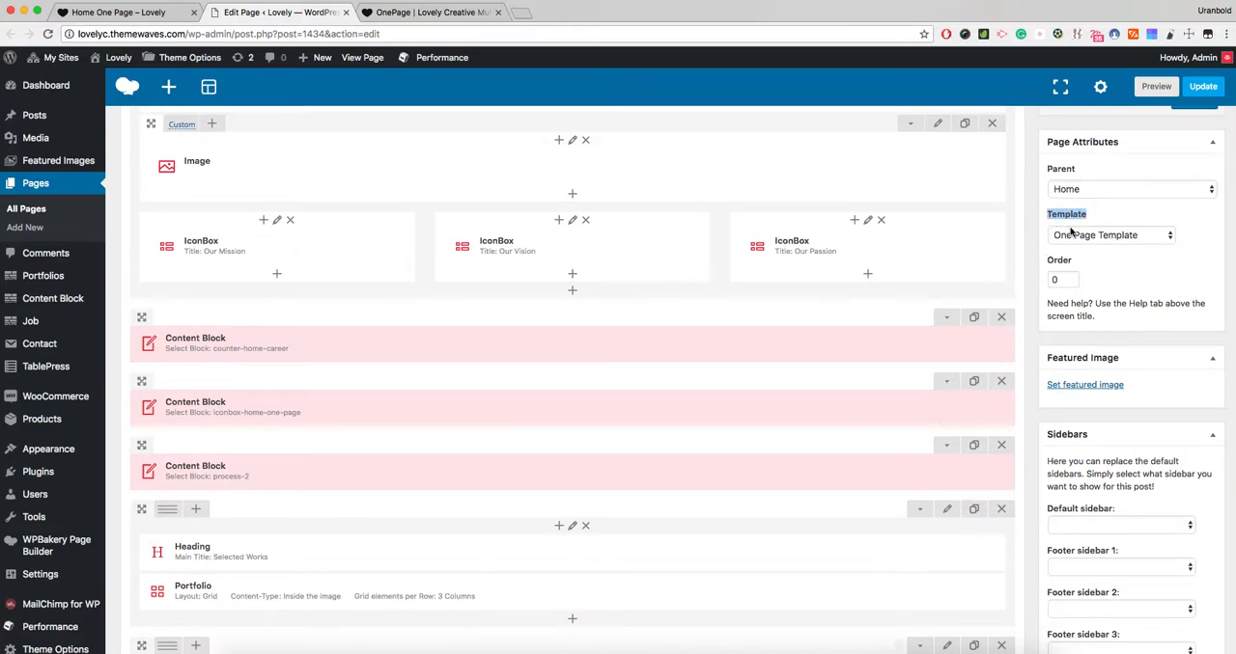
click(1069, 232)
click(1038, 251)
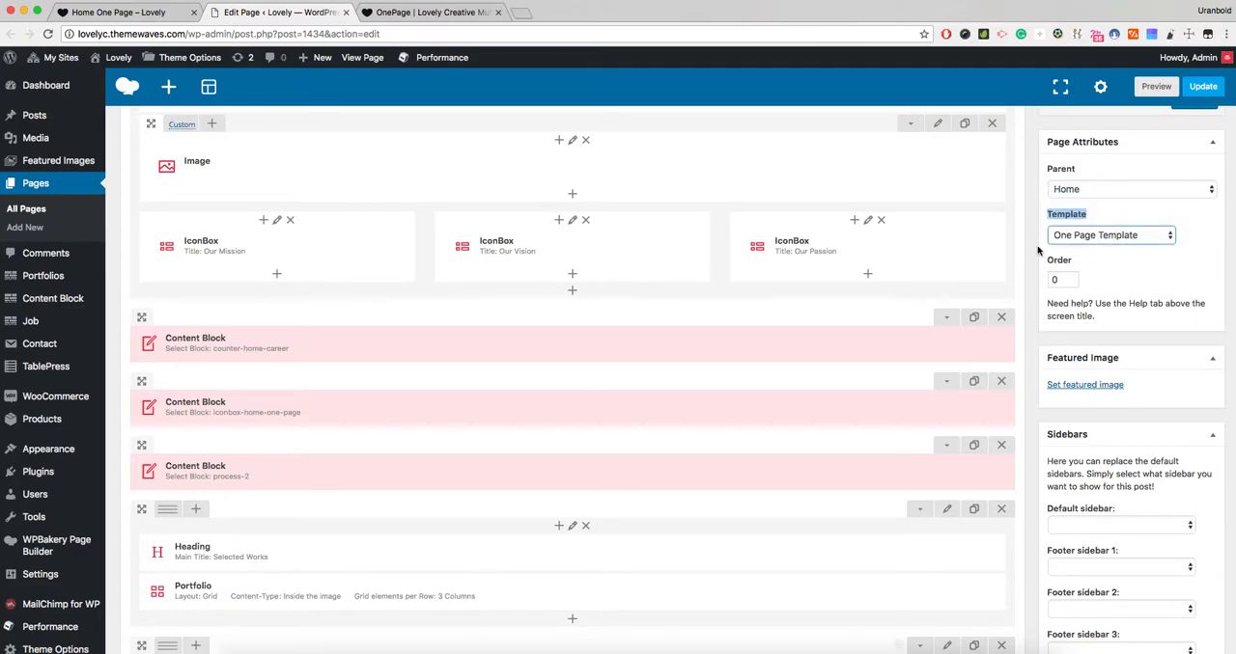
scroll(1038, 251, down, 15)
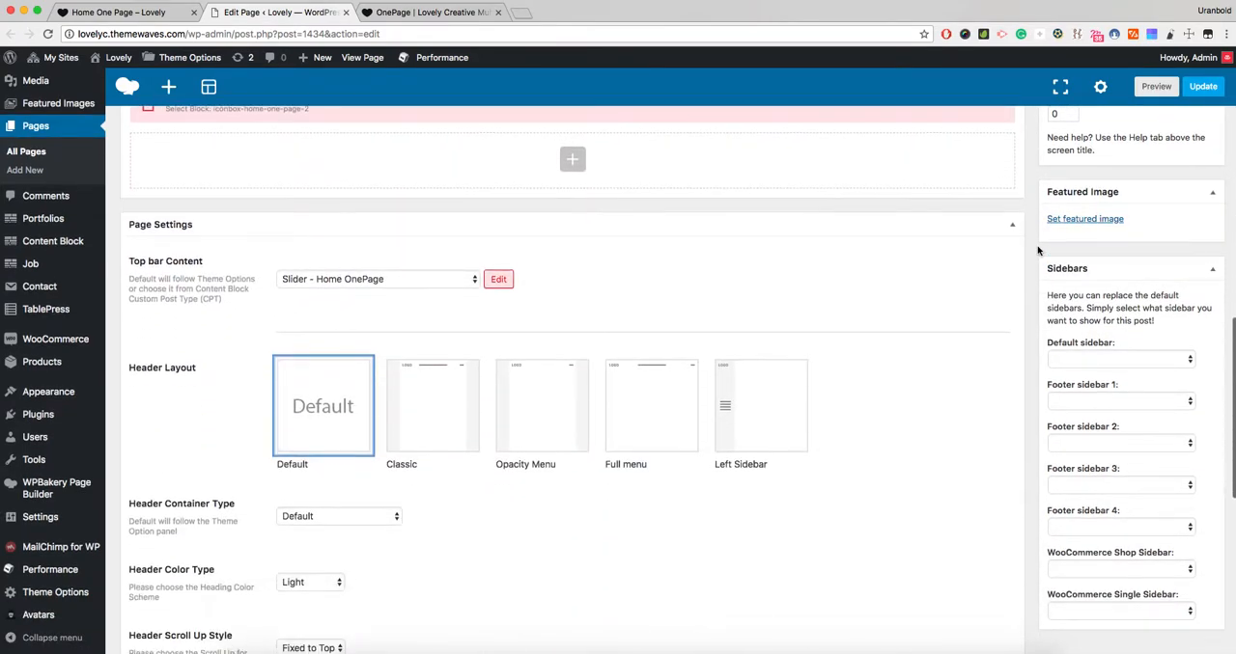
scroll(1038, 251, up, 12)
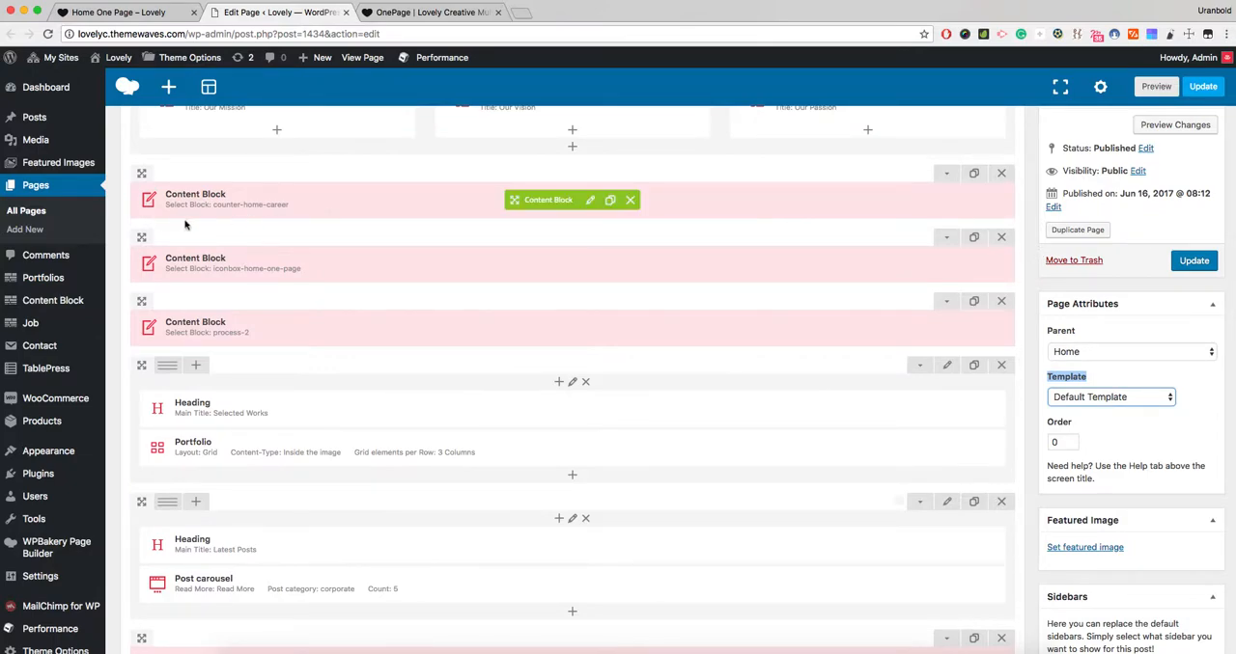
click(1092, 400)
click(1089, 435)
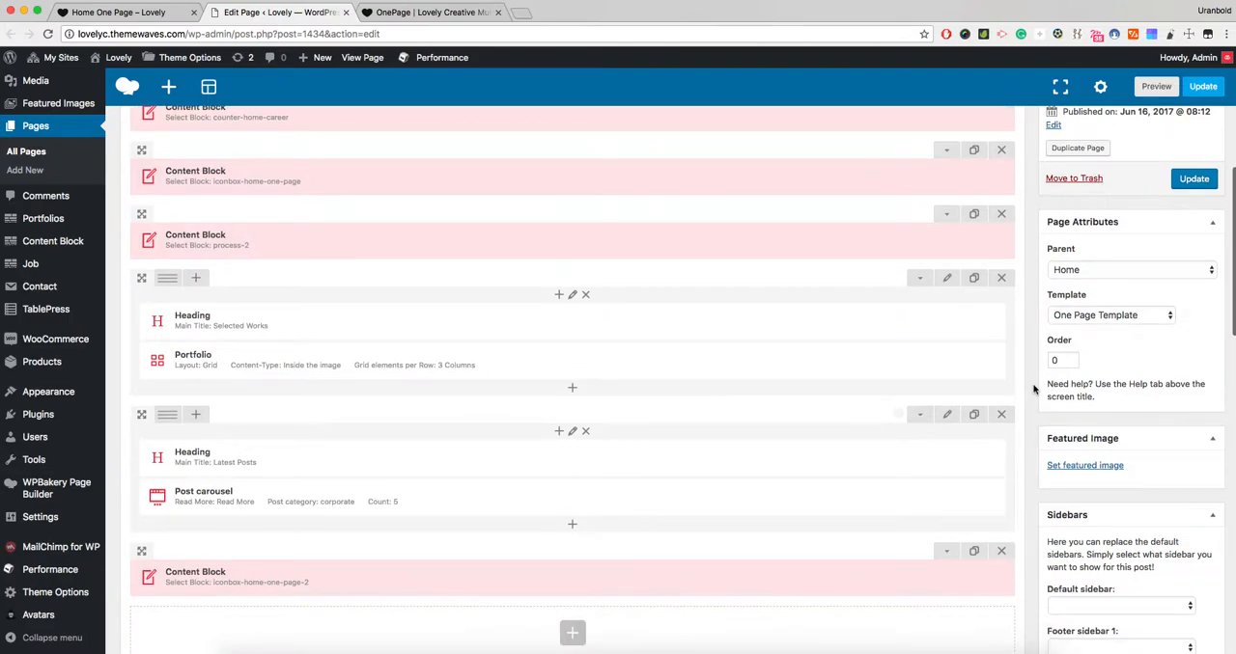
- Keep One page as the OnePage-able menu in One Page Settings and open the Menus screen in a new tab
scroll(1032, 389, down, 10)
scroll(1035, 388, down, 6)
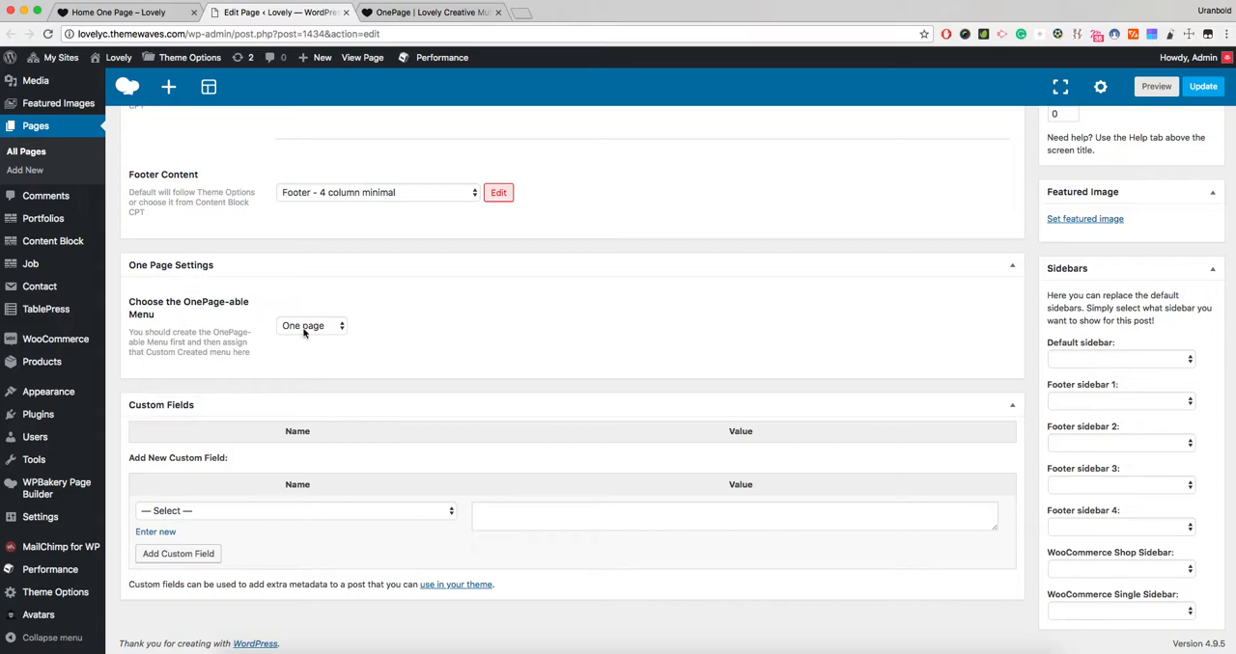
click(335, 326)
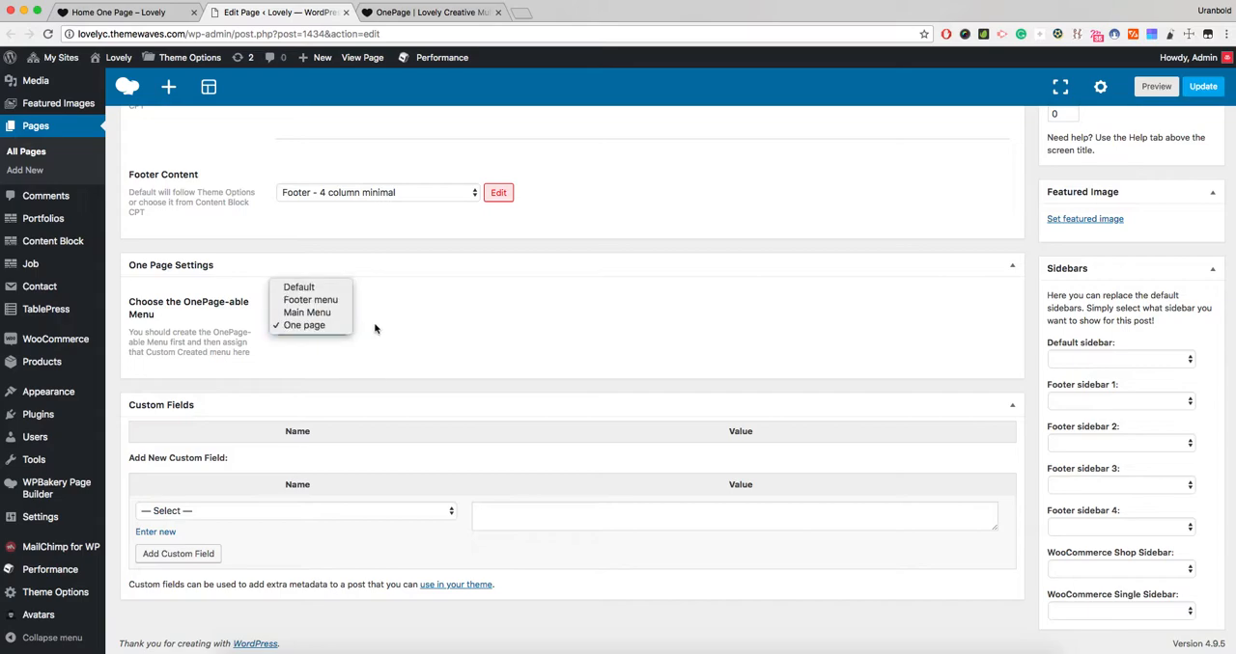
click(376, 329)
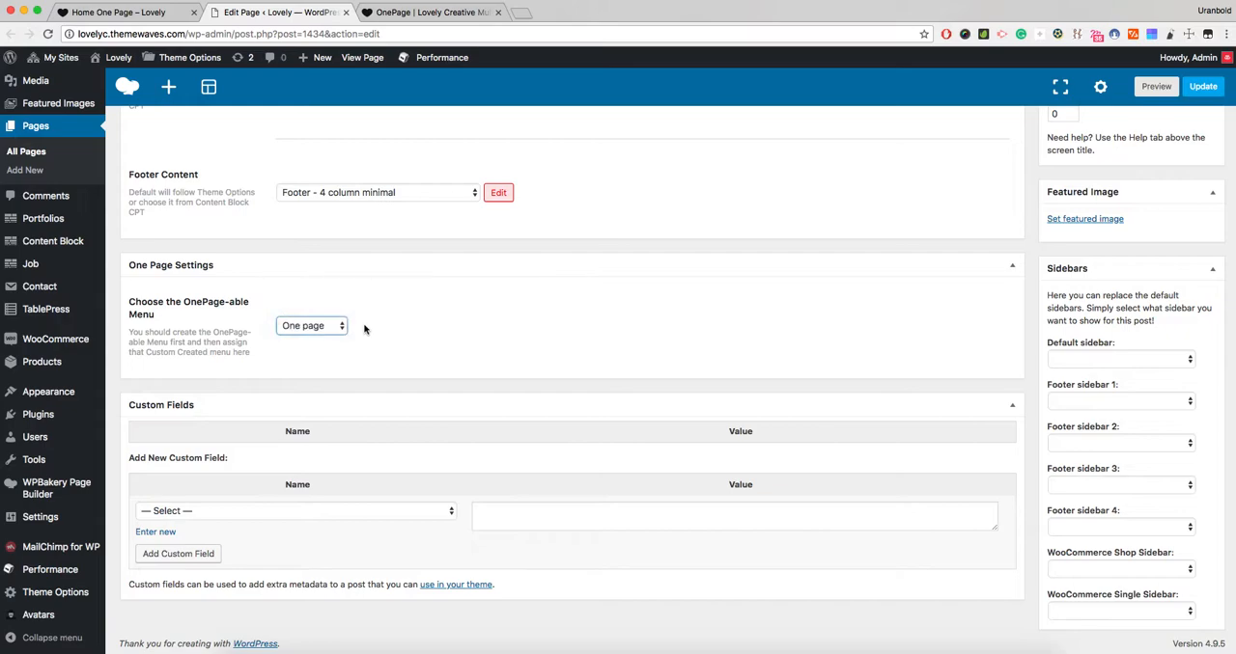
mouse_move(49, 392)
super+click(134, 434)
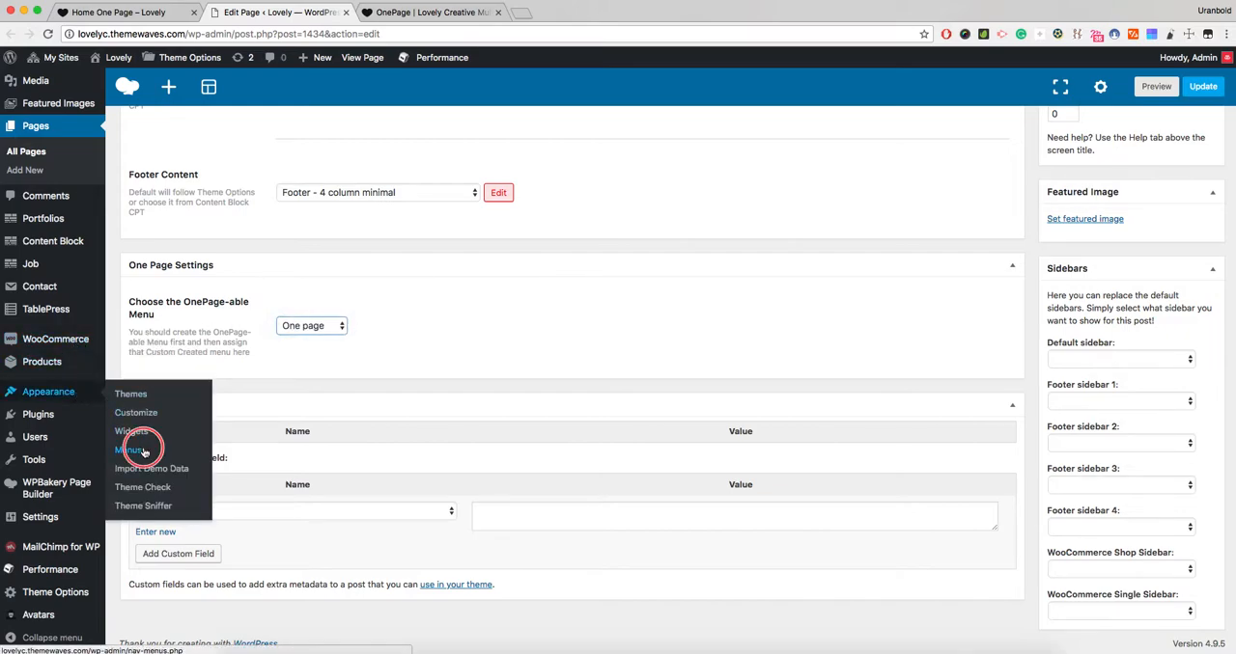
- Open the settings of the row containing the Selected Works heading and portfolio, and examine its Custom ID among the extra options
scroll(429, 307, up, 5)
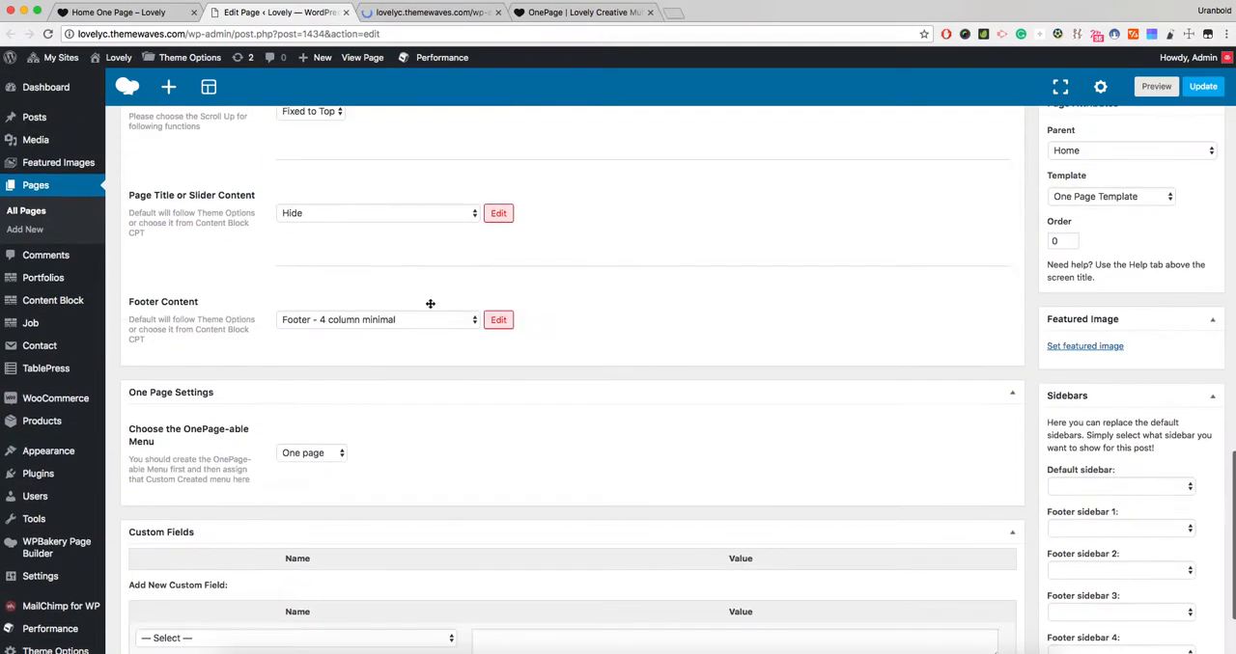
scroll(430, 307, up, 8)
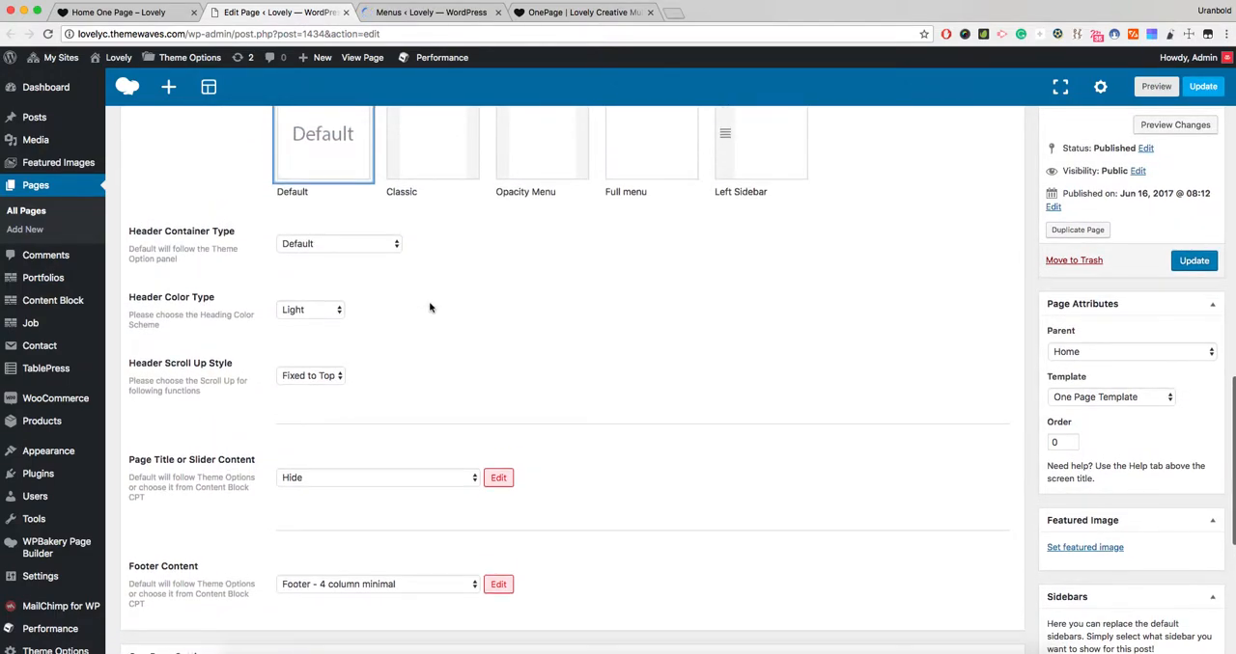
scroll(429, 307, up, 4)
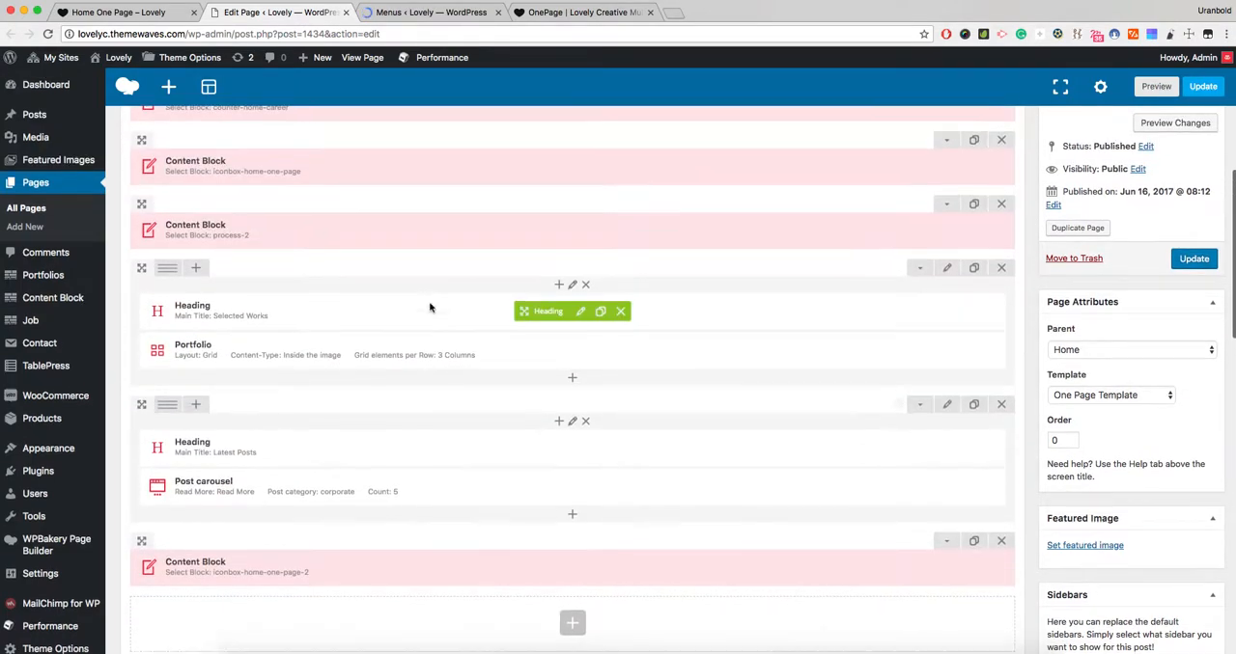
scroll(429, 307, up, 1)
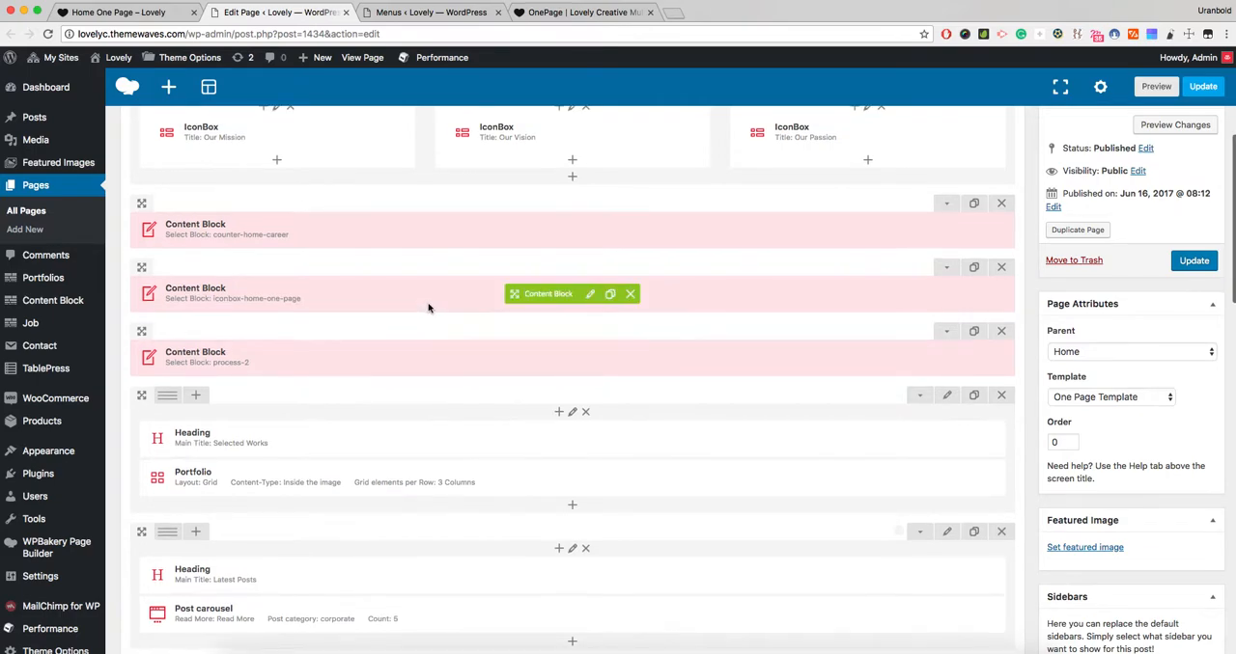
click(950, 400)
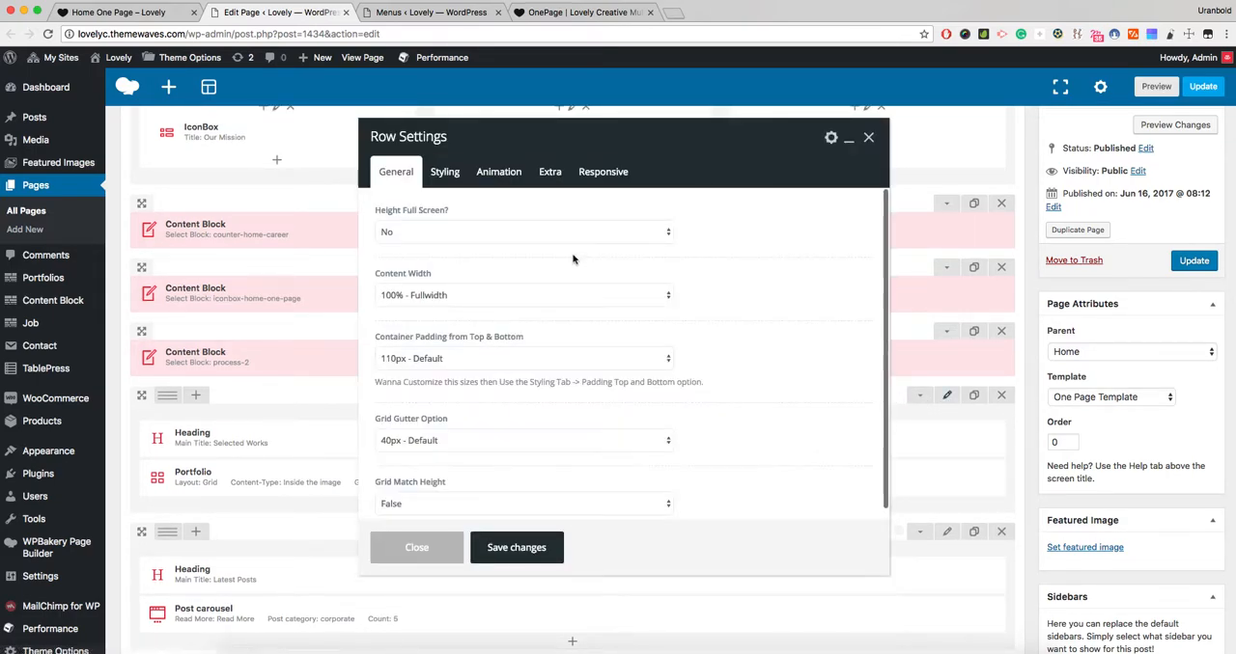
click(445, 173)
click(498, 173)
click(548, 173)
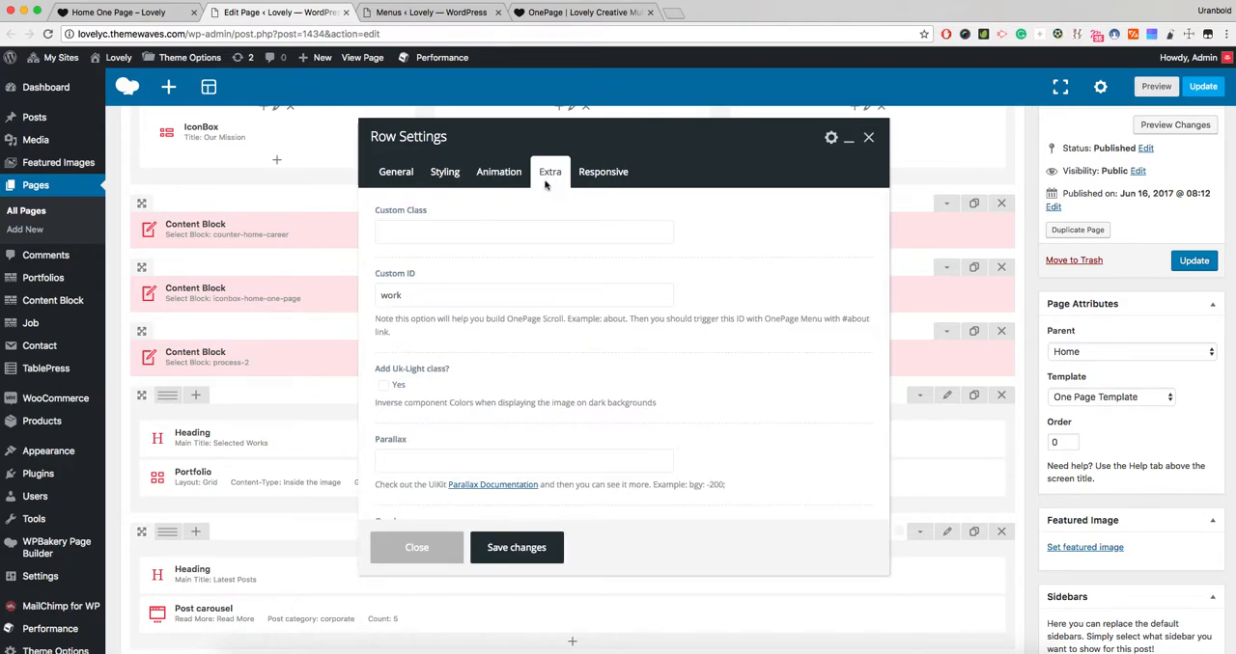
drag(372, 275, 428, 277)
drag(376, 297, 422, 296)
- Switch to the Menus screen and load the One page menu for editing
click(435, 13)
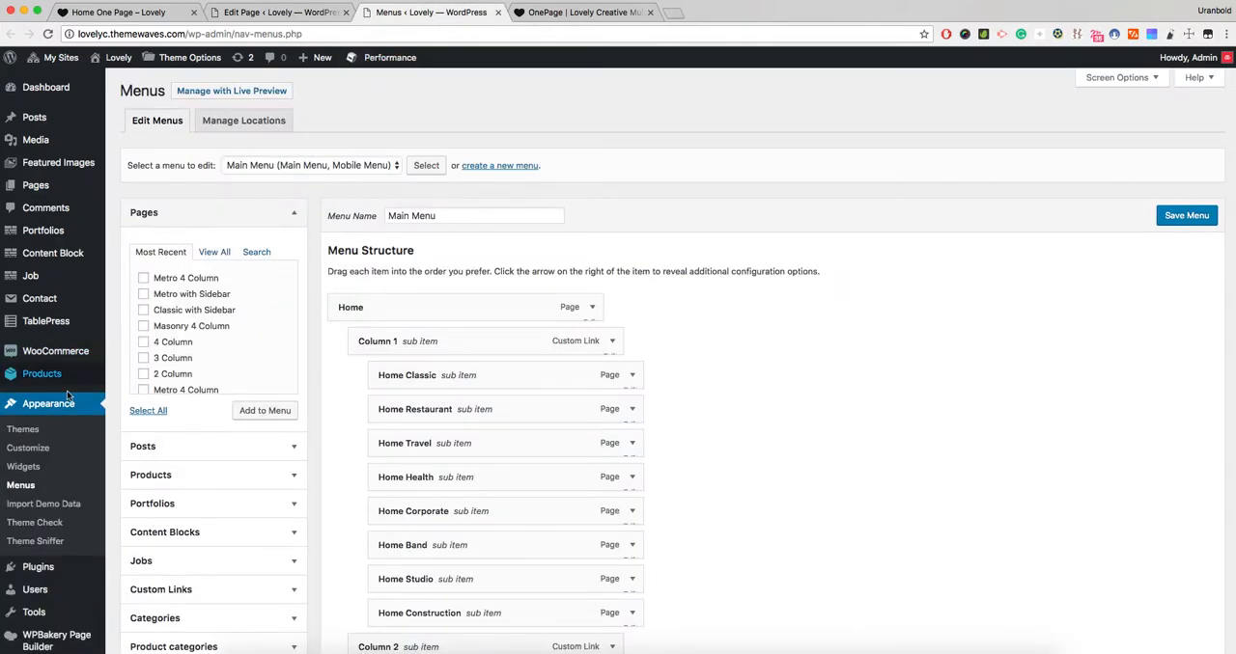
click(308, 165)
click(309, 178)
click(426, 165)
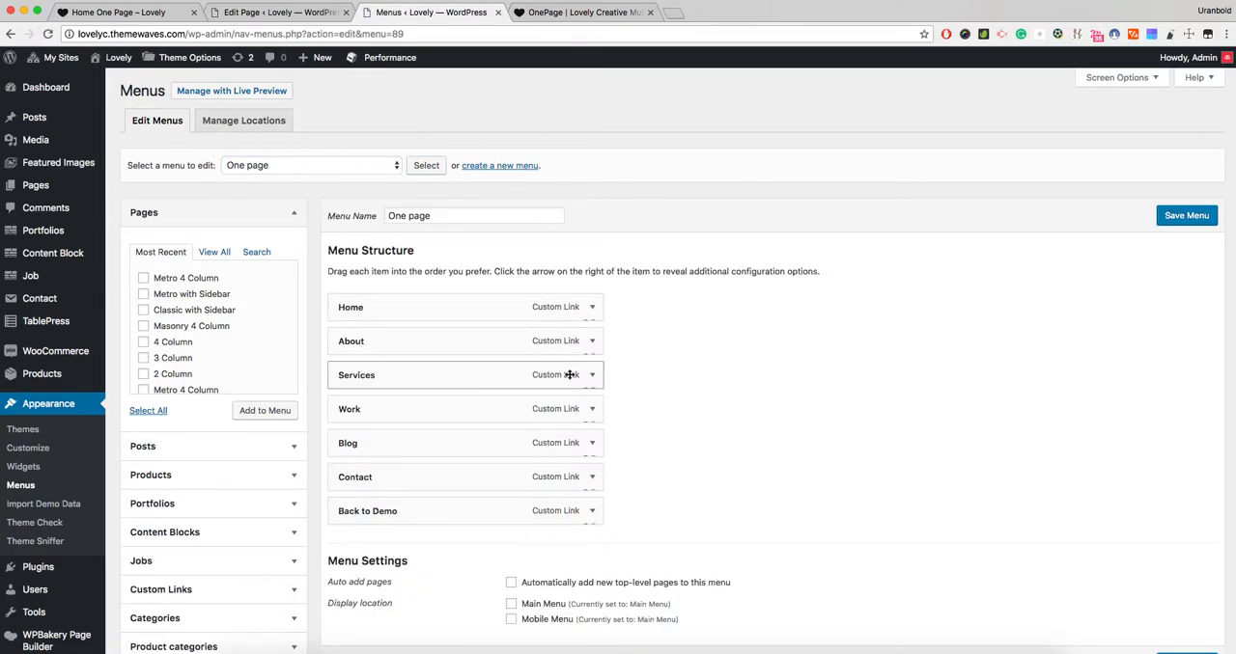
- Expand the Work menu item, examine the page address and #work anchor in its URL, and collapse it again
click(590, 409)
scroll(612, 386, down, 1)
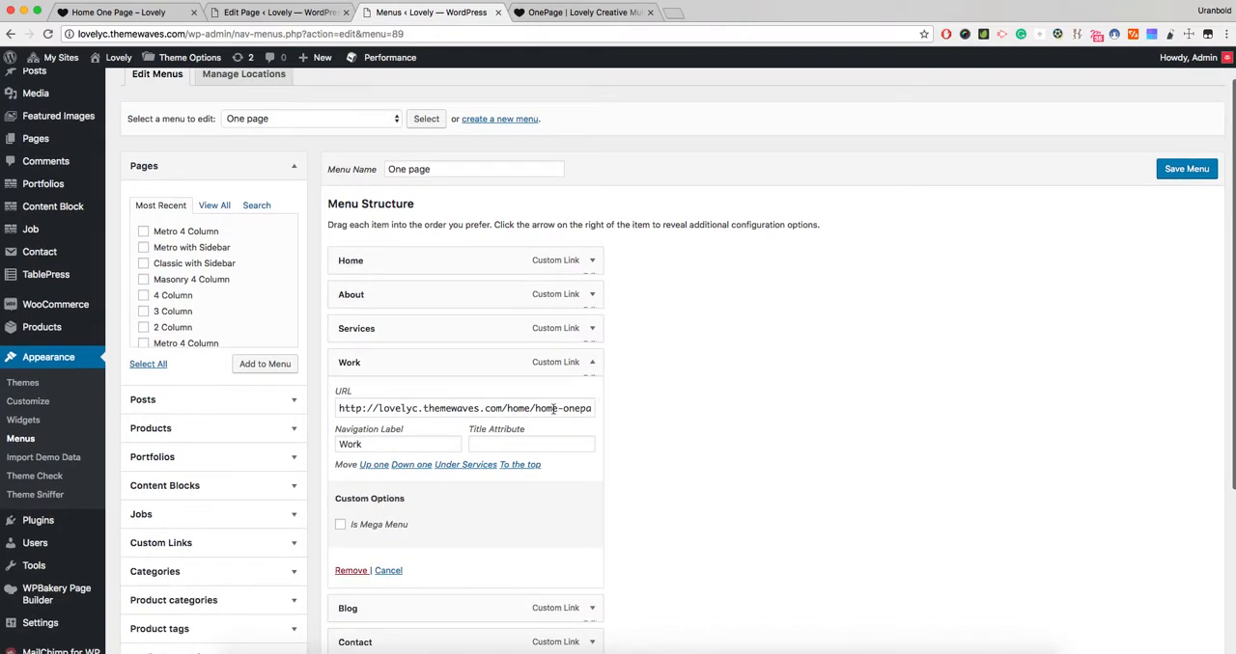
click(577, 409)
drag(584, 408, 336, 408)
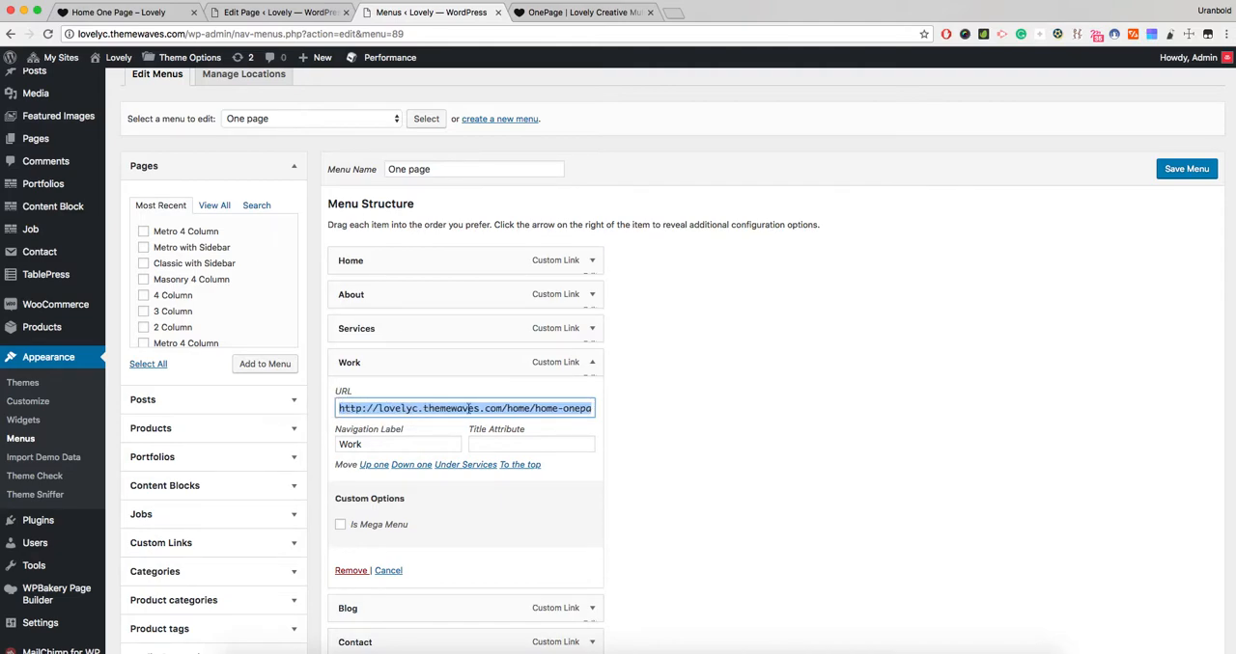
scroll(468, 409, right, 1)
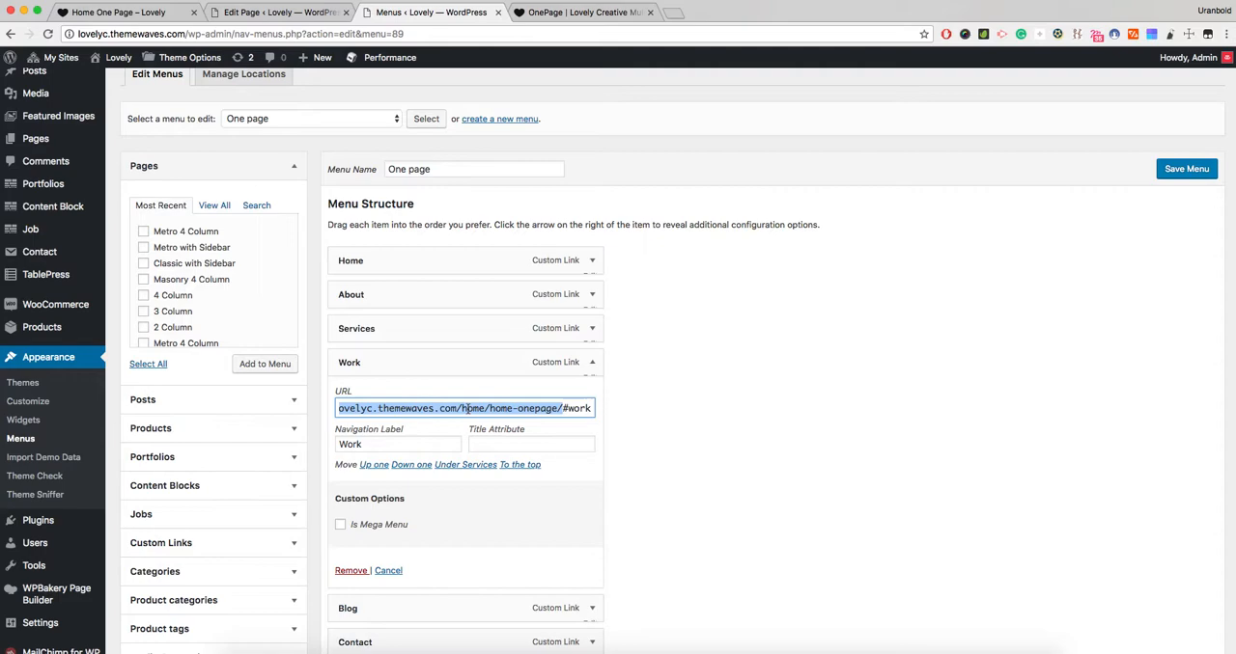
click(565, 408)
drag(564, 408, 594, 408)
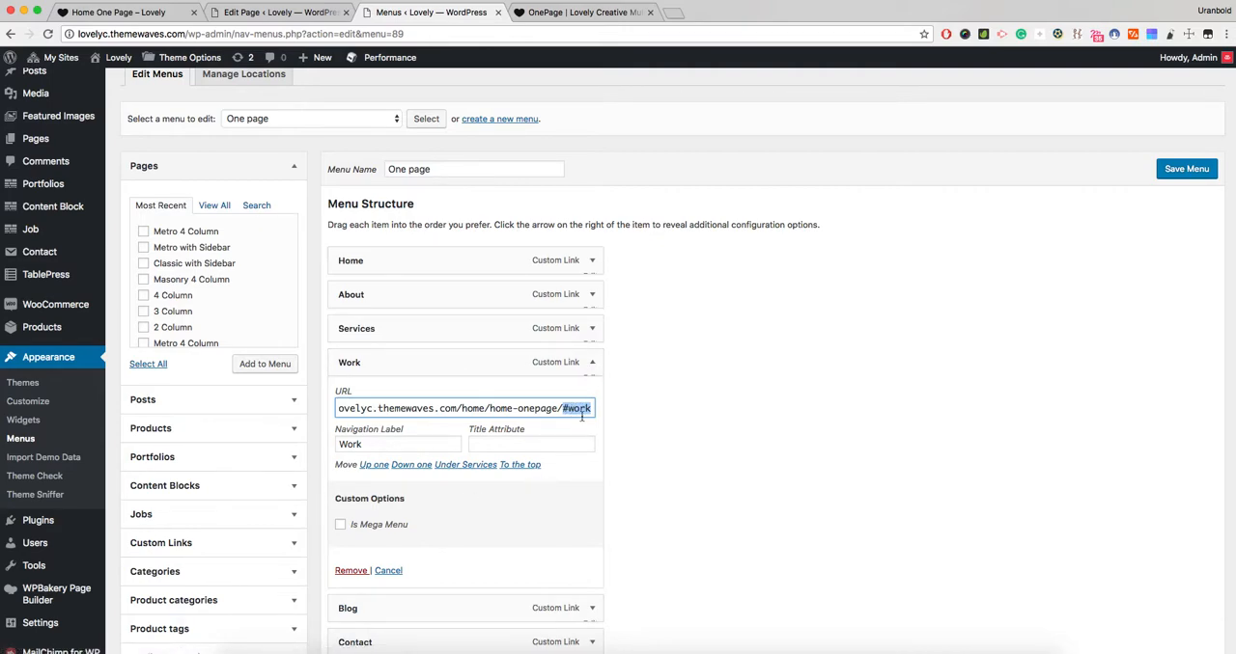
click(588, 363)
- Return to the live Home One Page and test that the Work menu link scrolls to its section
click(125, 11)
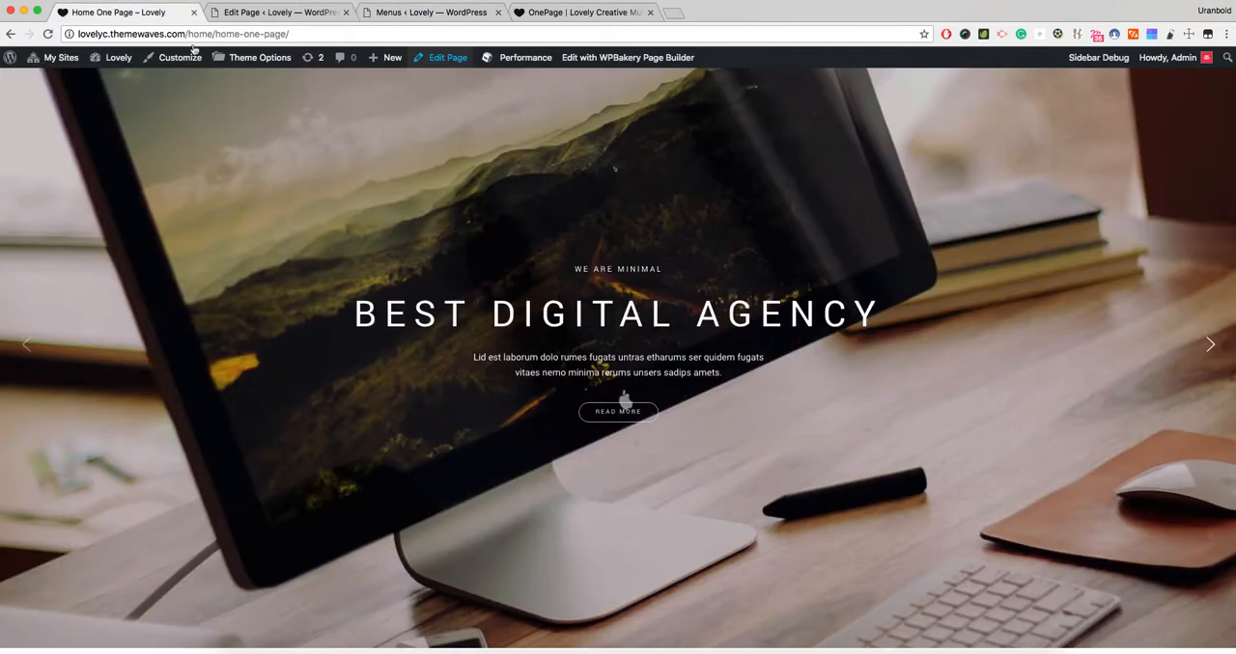
scroll(623, 322, down, 5)
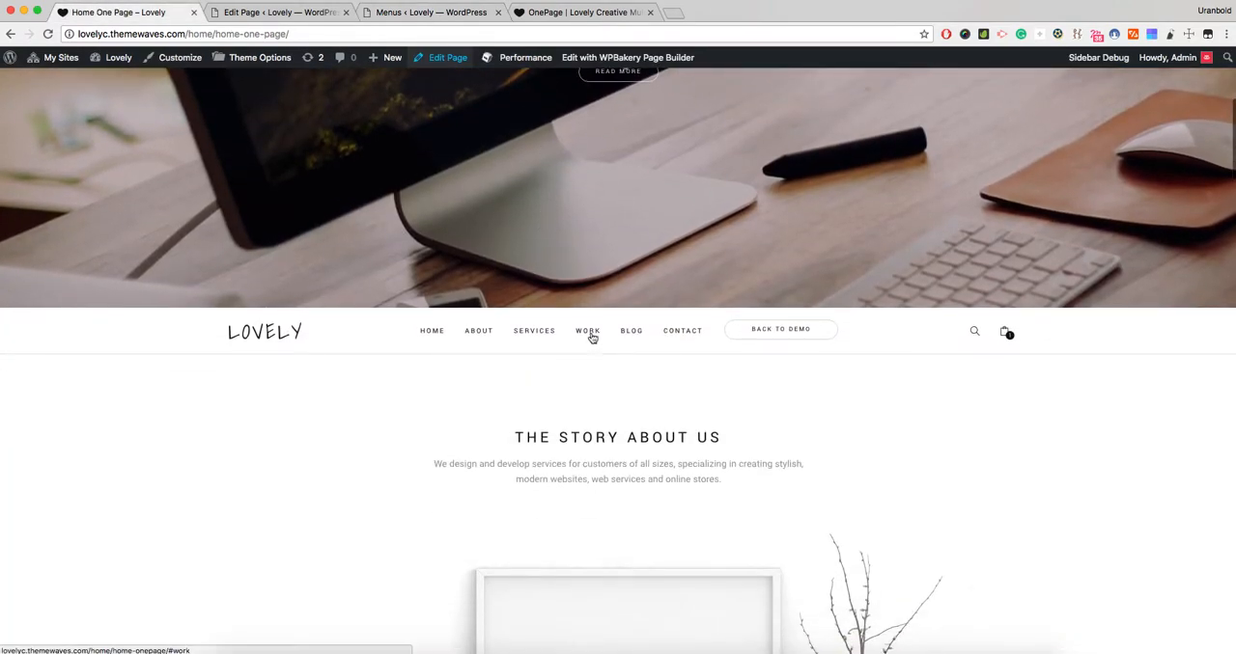
click(588, 332)
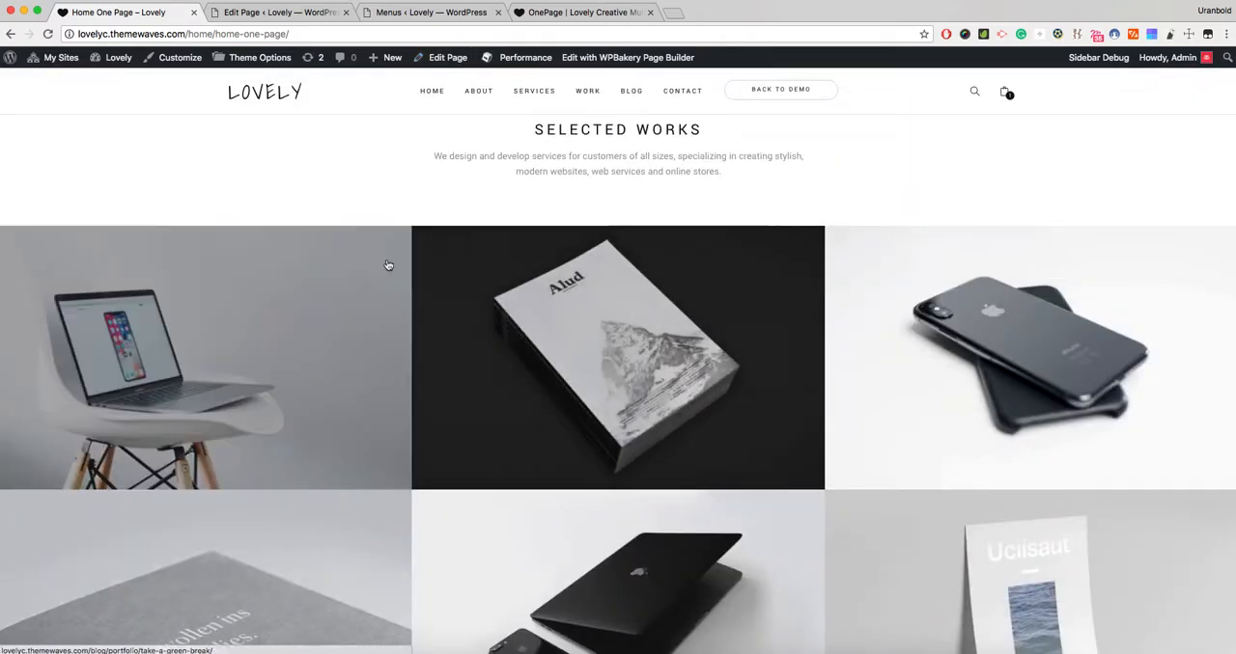
scroll(434, 190, up, 1)
scroll(435, 191, up, 1)
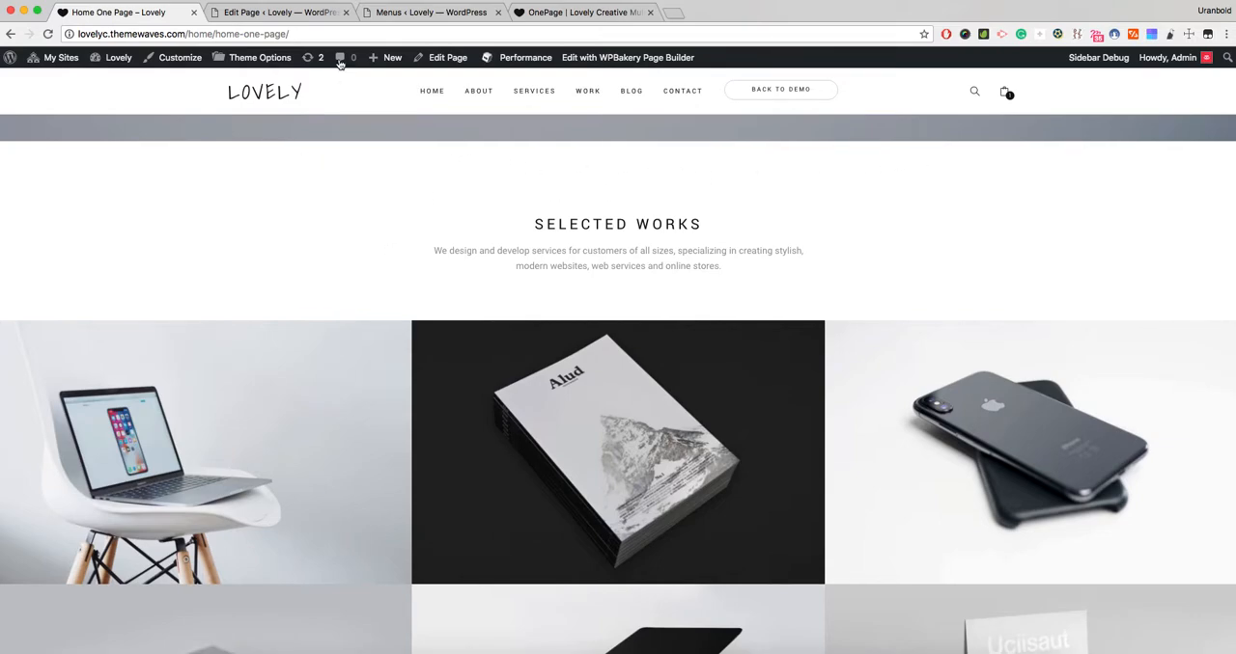
- Return to the Menus screen, expand the About menu item and examine the page address and #about anchor in its URL
click(411, 12)
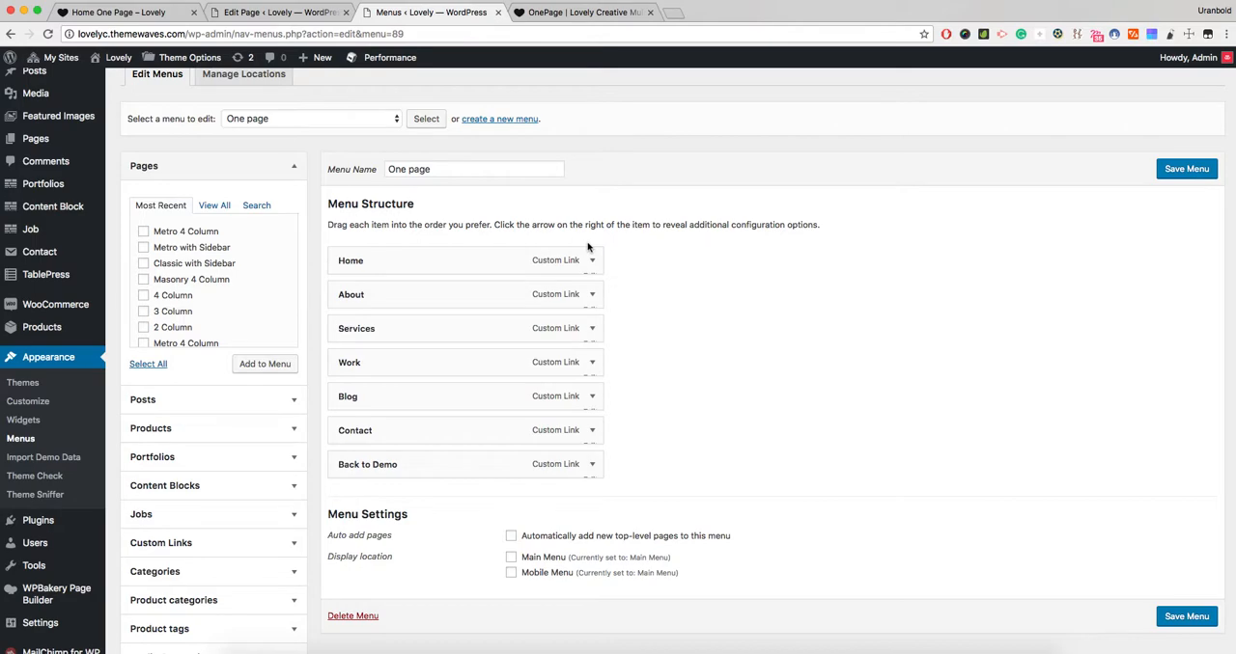
click(592, 295)
drag(561, 340, 671, 340)
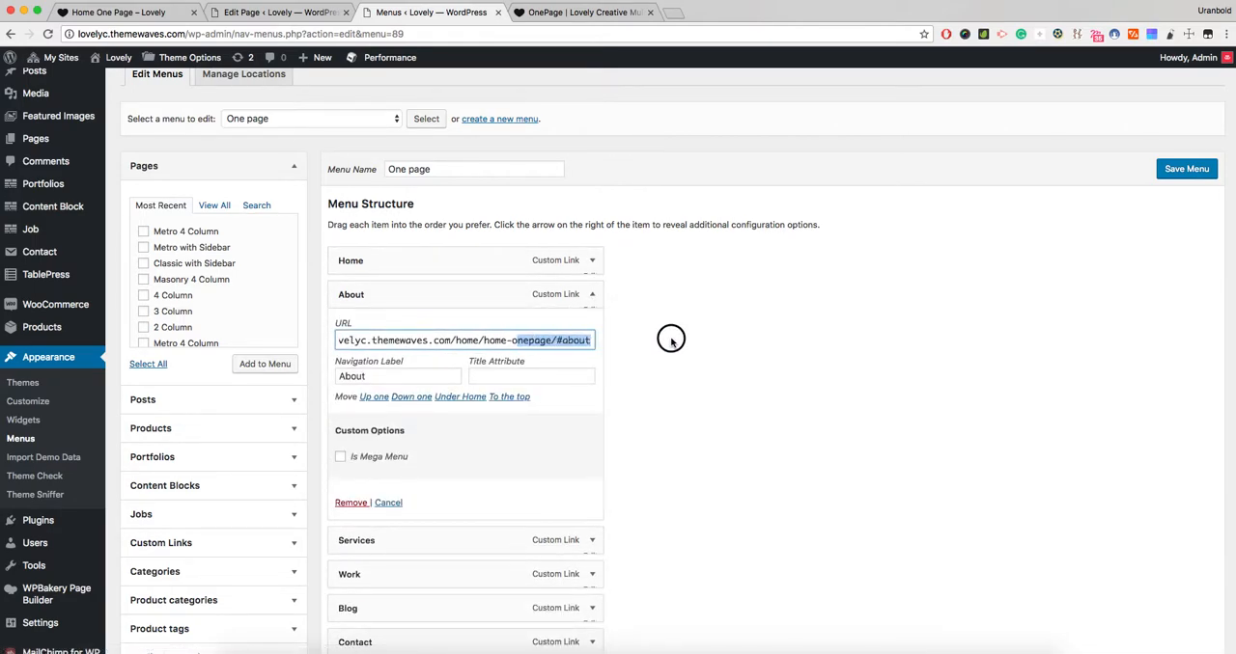
double_click(576, 339)
- In the page editor, open the settings of the row containing The Story About Us heading, examine its Custom ID, and close them
click(299, 13)
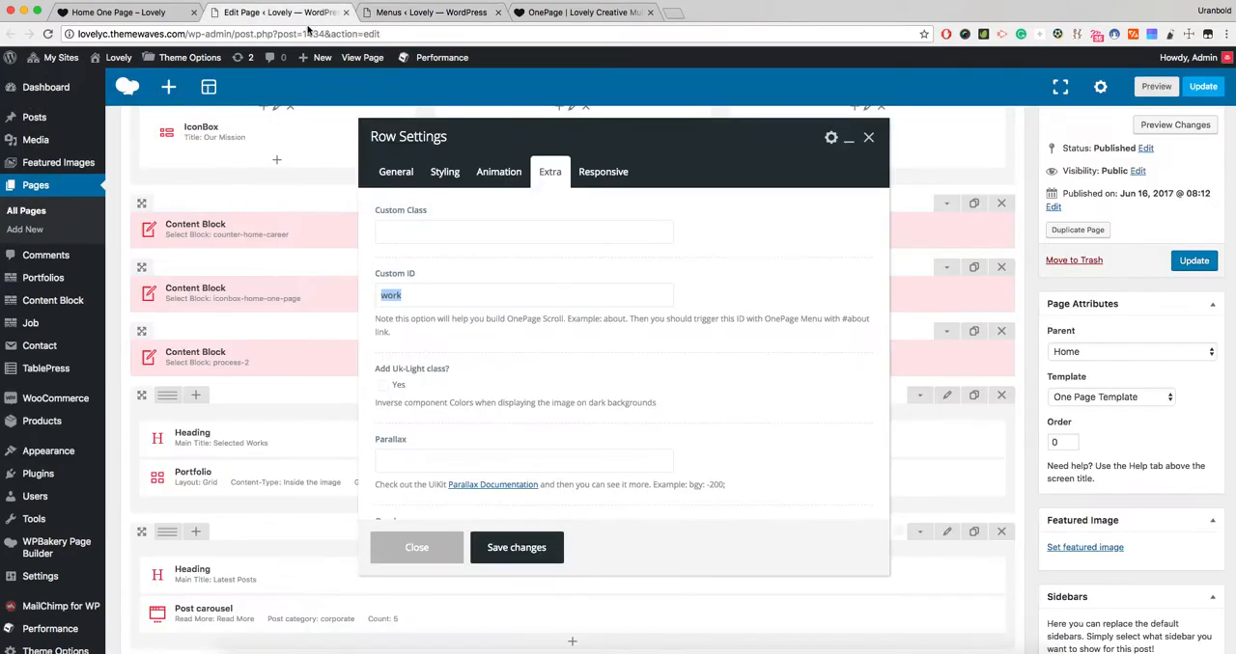
click(866, 139)
scroll(719, 203, up, 10)
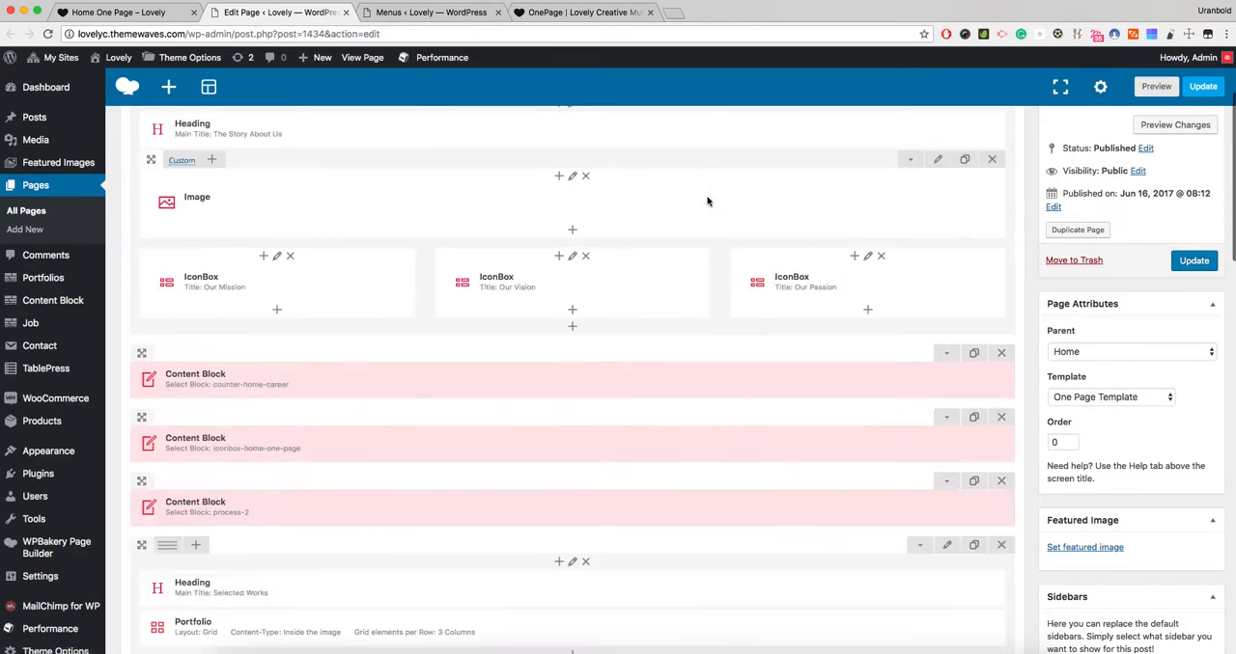
scroll(758, 271, down, 2)
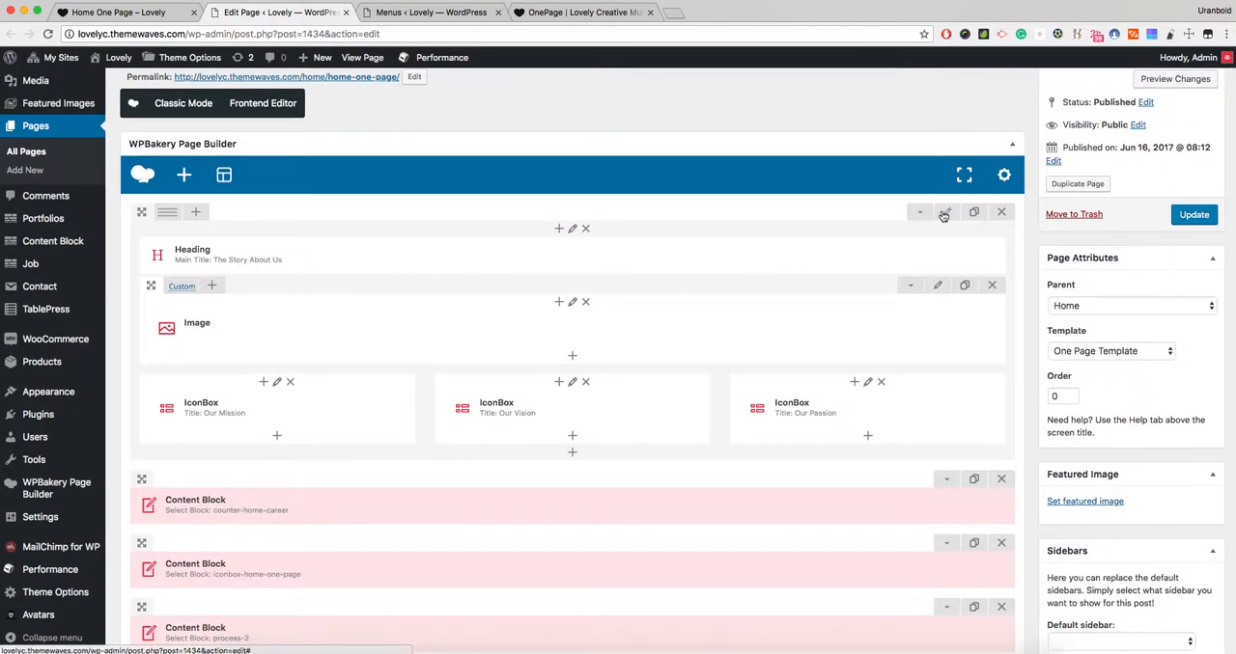
click(945, 211)
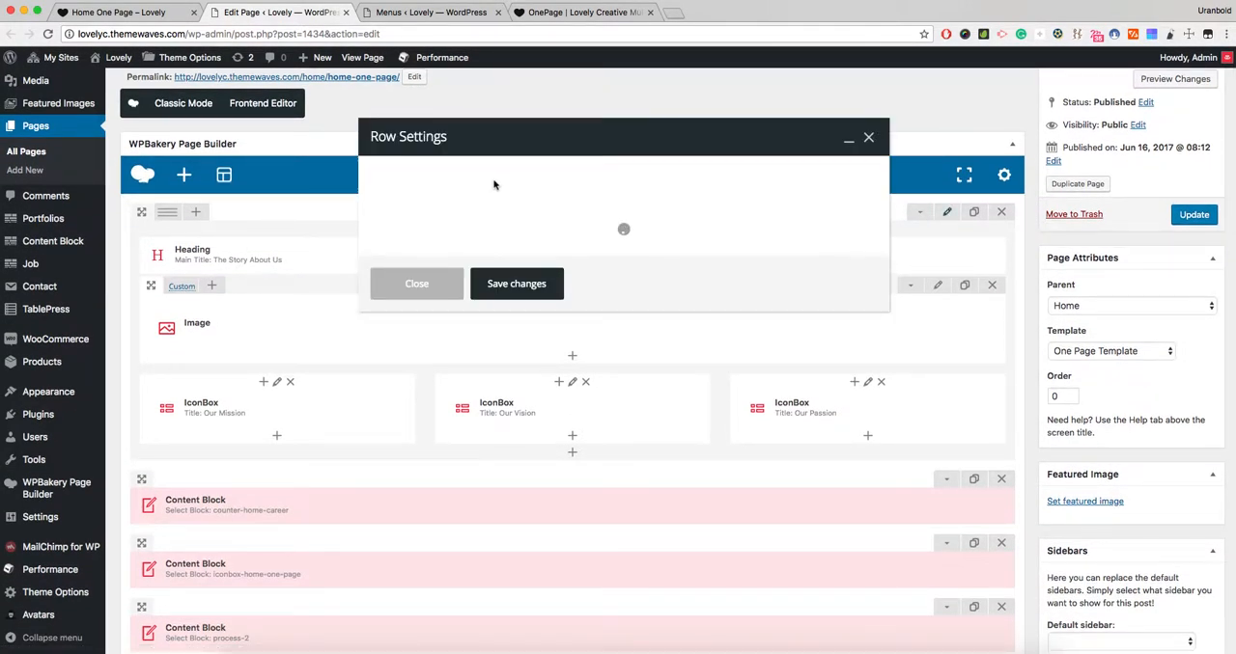
click(549, 171)
drag(413, 296, 376, 294)
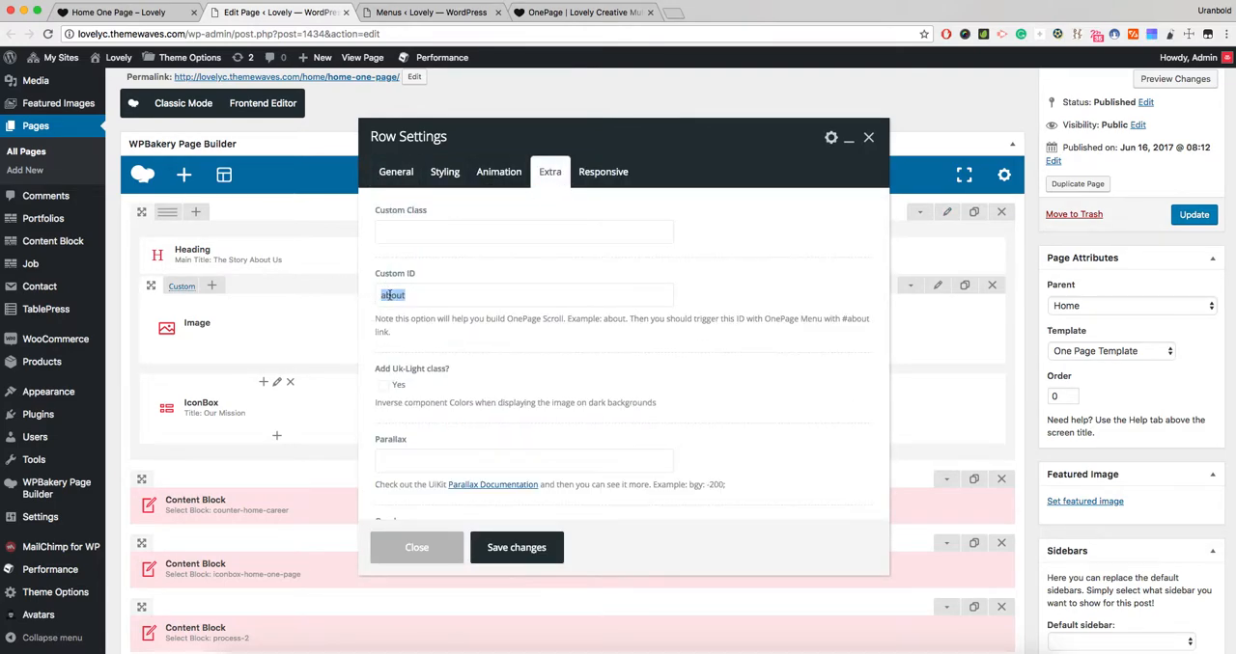
click(412, 560)
- Look over the remaining builder rows, and examine the slider and the header menu beneath it on the live Home One Page
scroll(634, 416, down, 5)
scroll(634, 416, down, 8)
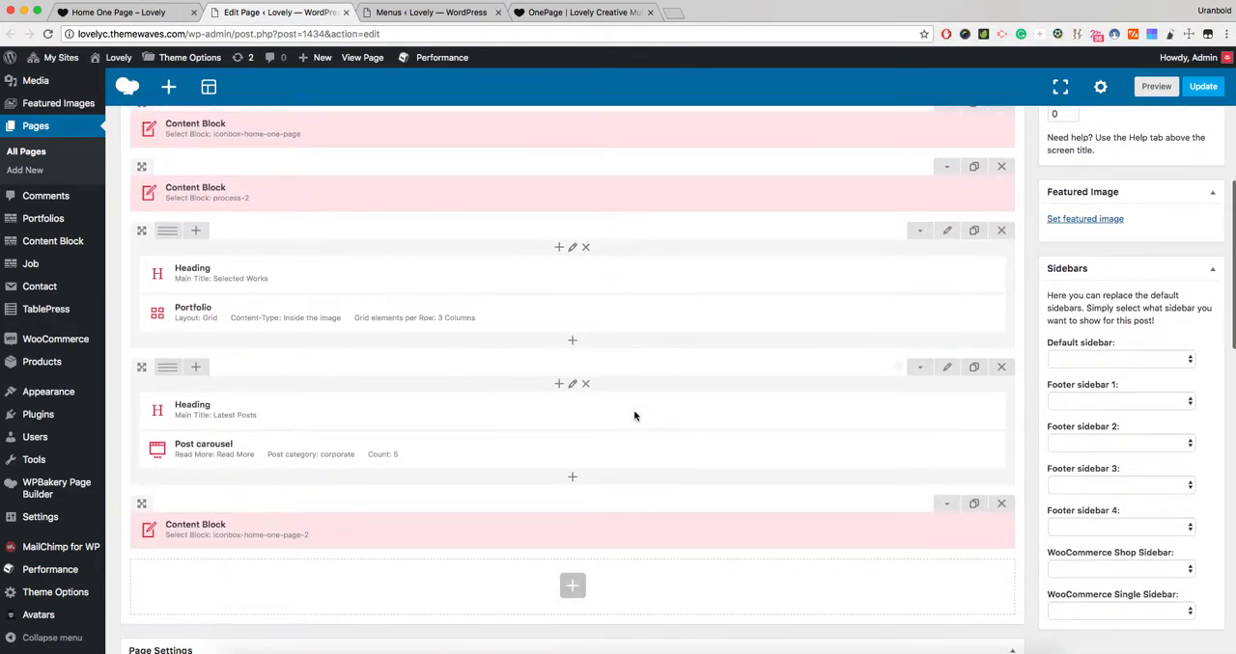
scroll(634, 416, up, 1)
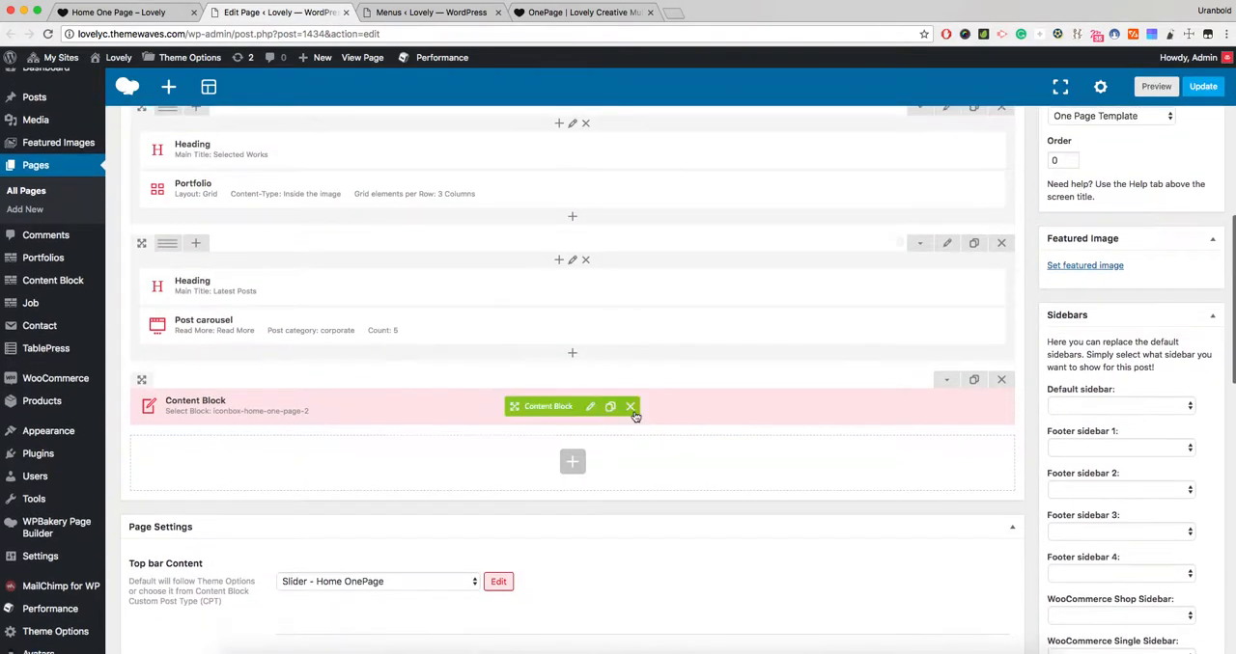
click(158, 14)
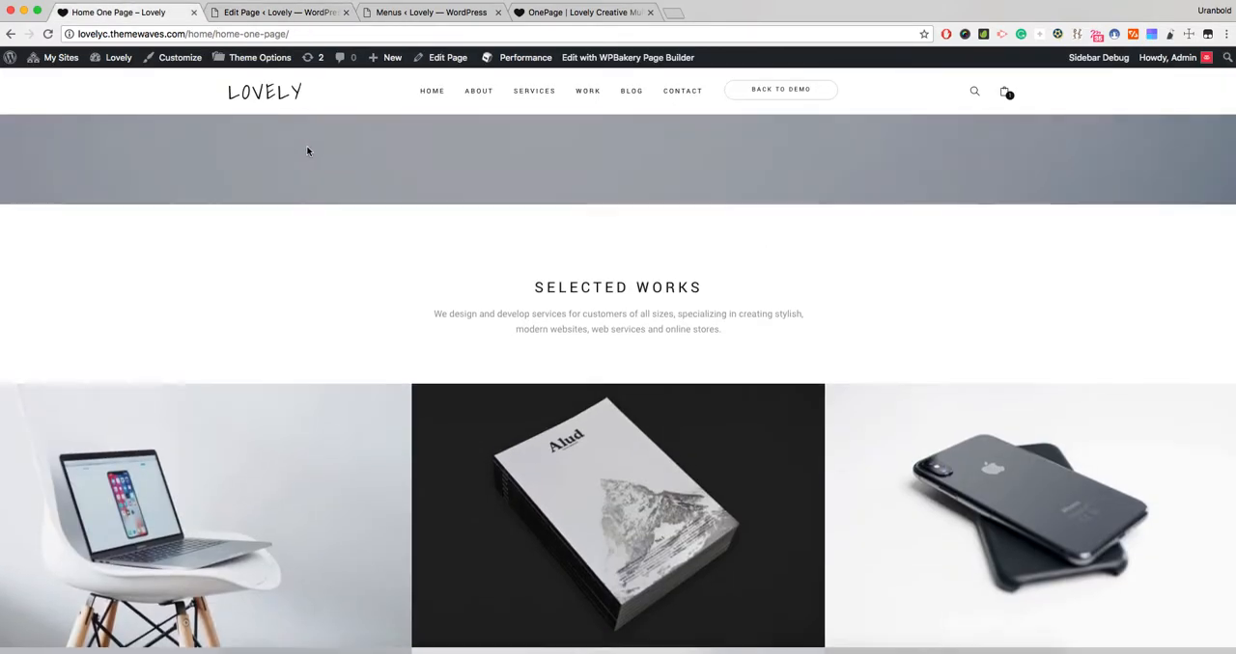
scroll(309, 152, down, 15)
scroll(313, 152, up, 15)
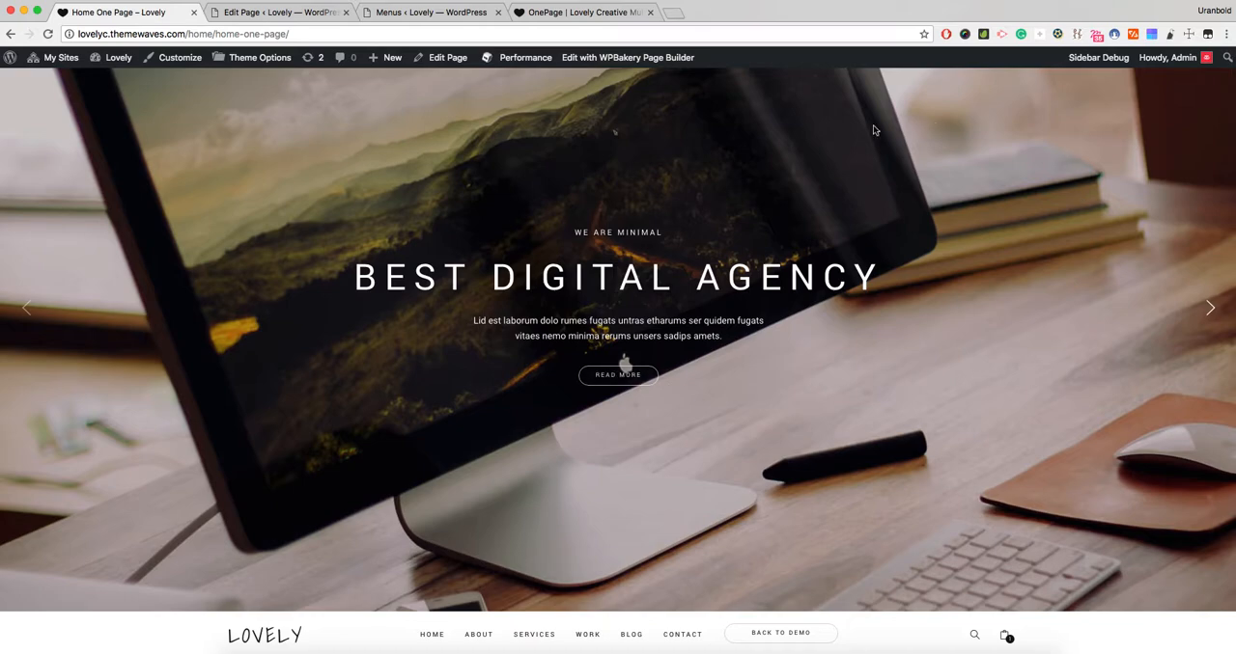
scroll(443, 221, down, 5)
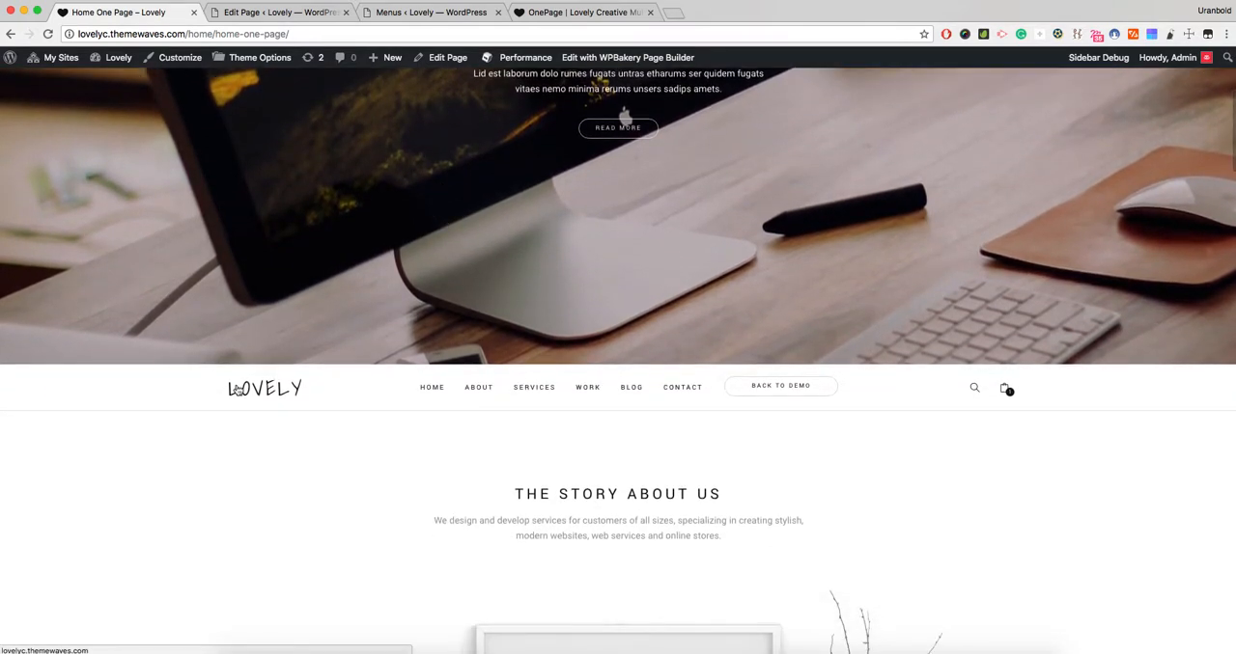
scroll(490, 165, up, 3)
scroll(431, 237, down, 5)
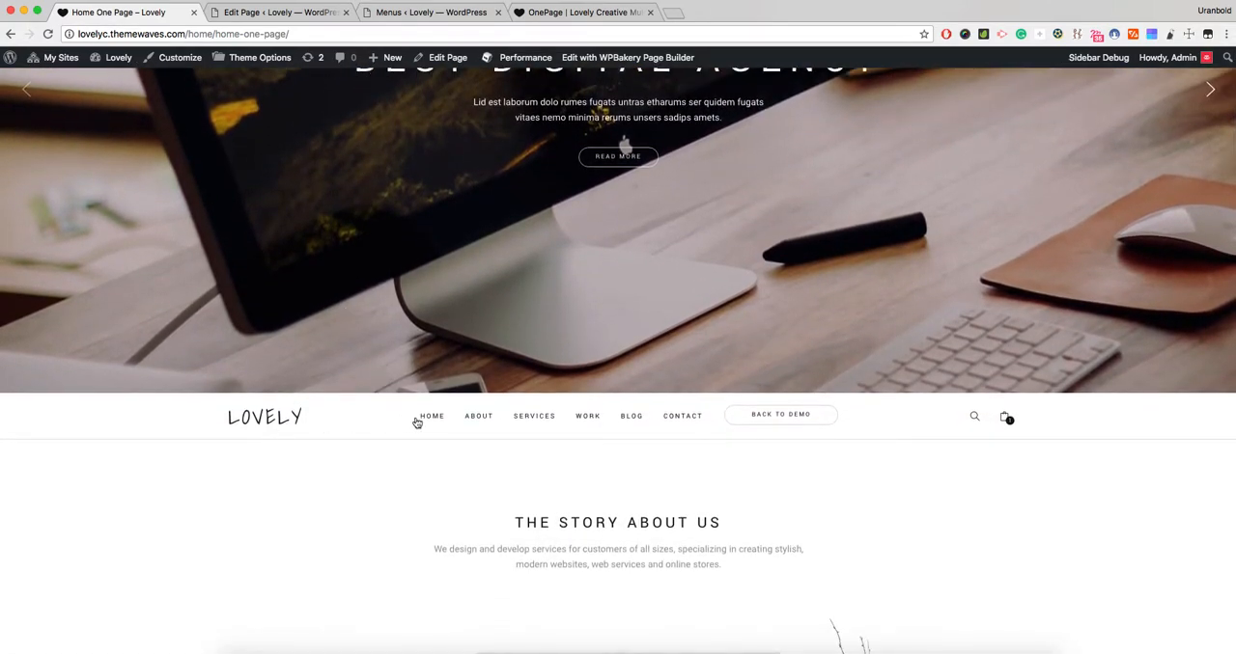
- Return to the page editor and examine the Top bar Content, Page Title or Slider Content and Footer Content choices in the Page Settings
click(278, 13)
drag(131, 399, 237, 398)
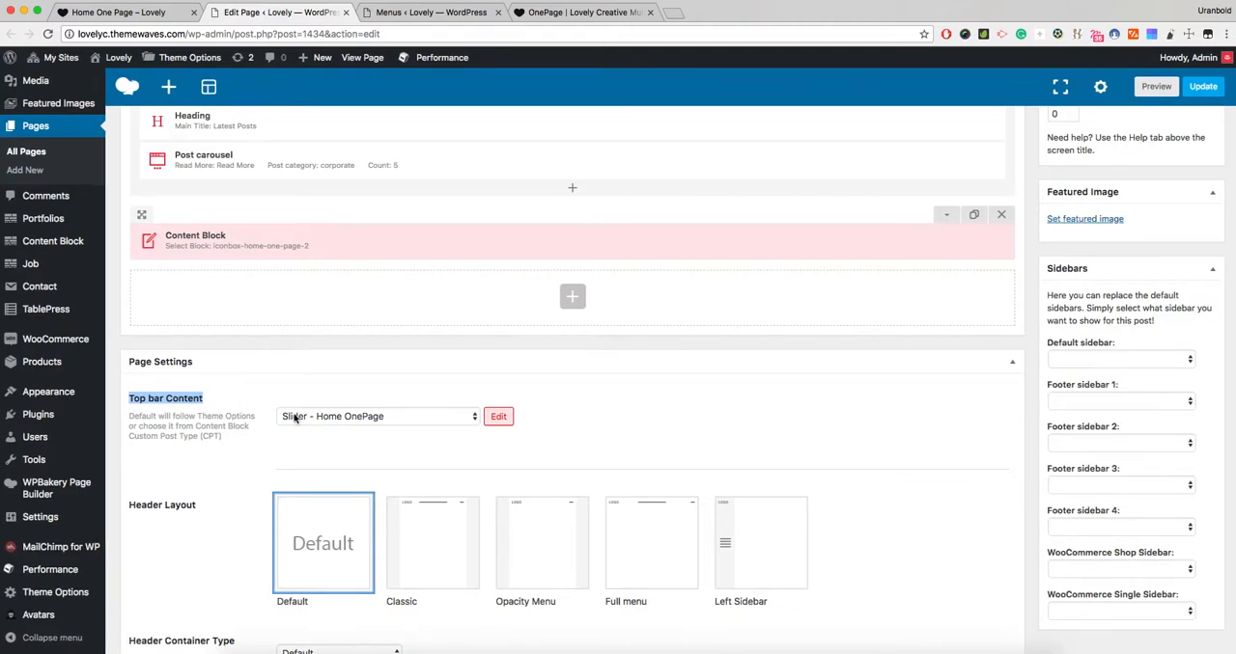
scroll(202, 420, down, 5)
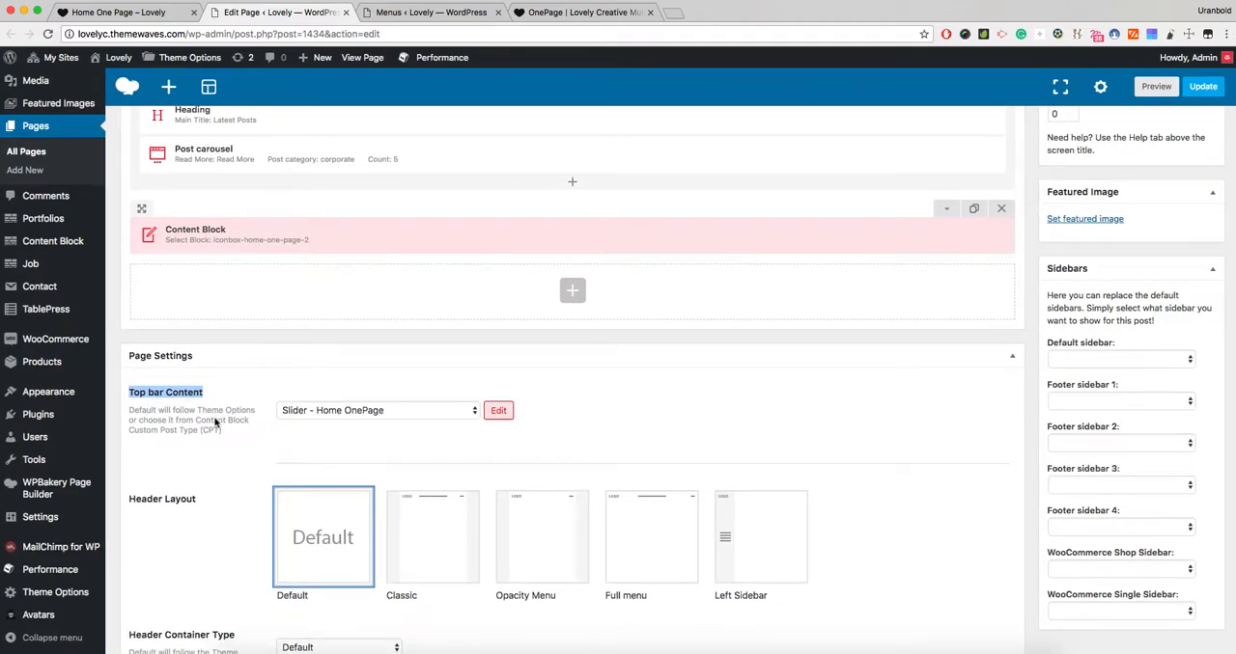
scroll(215, 422, down, 2)
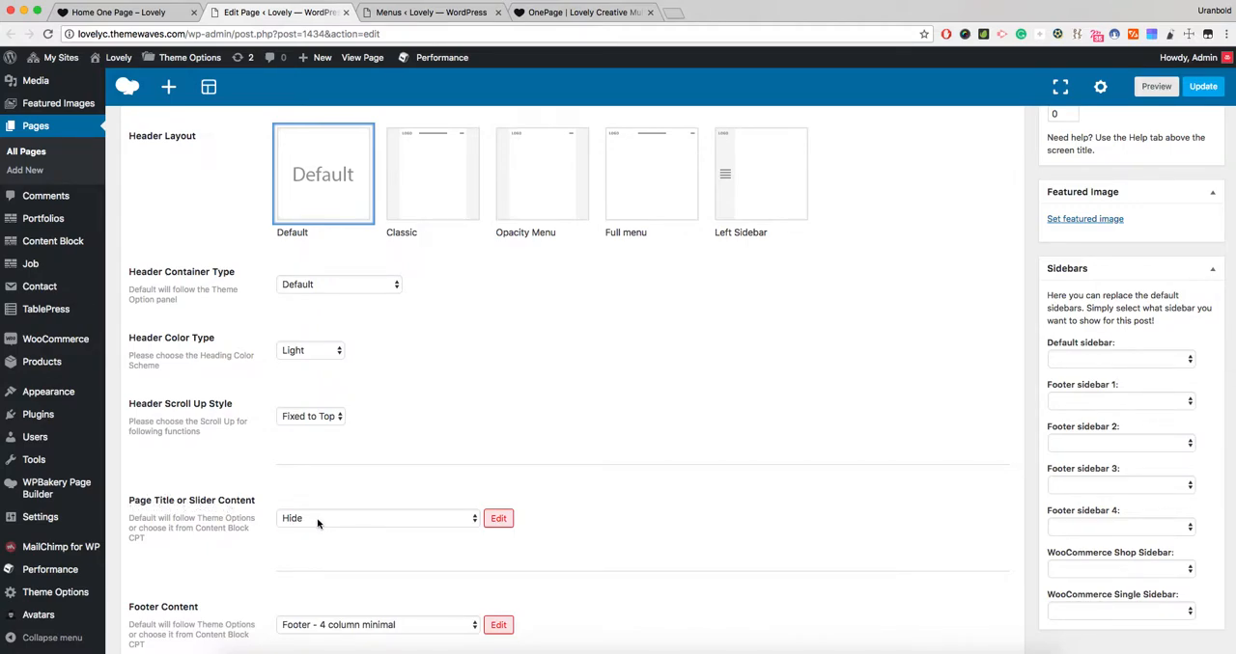
click(255, 543)
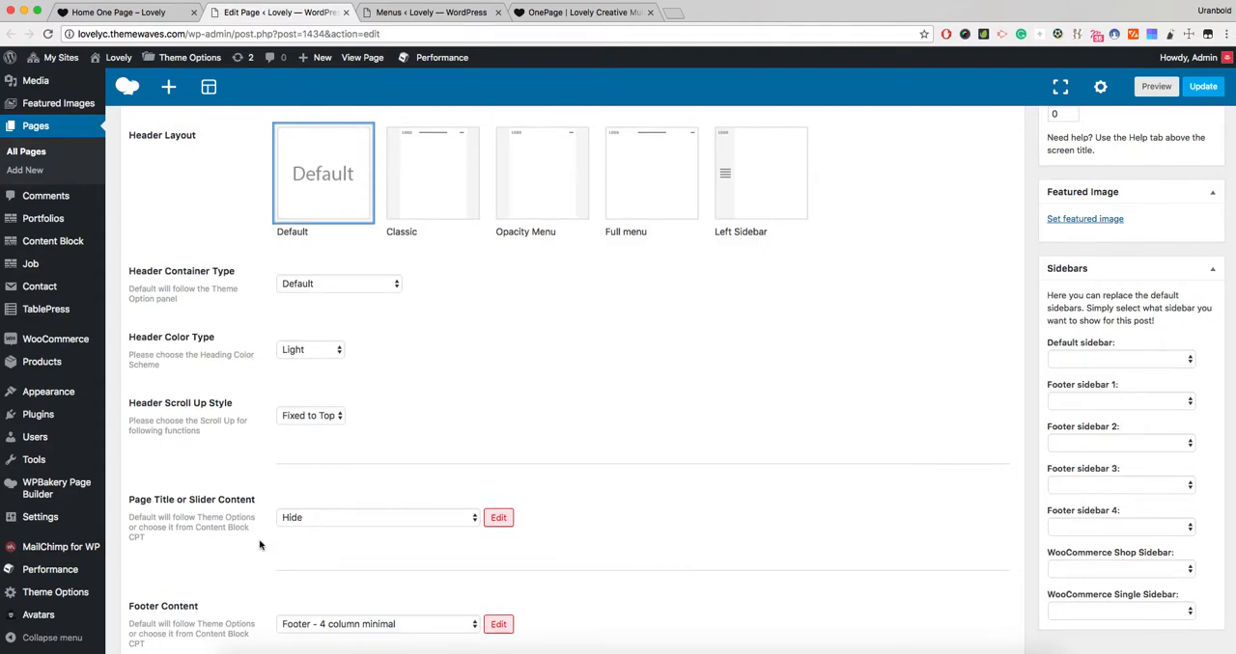
scroll(275, 540, down, 3)
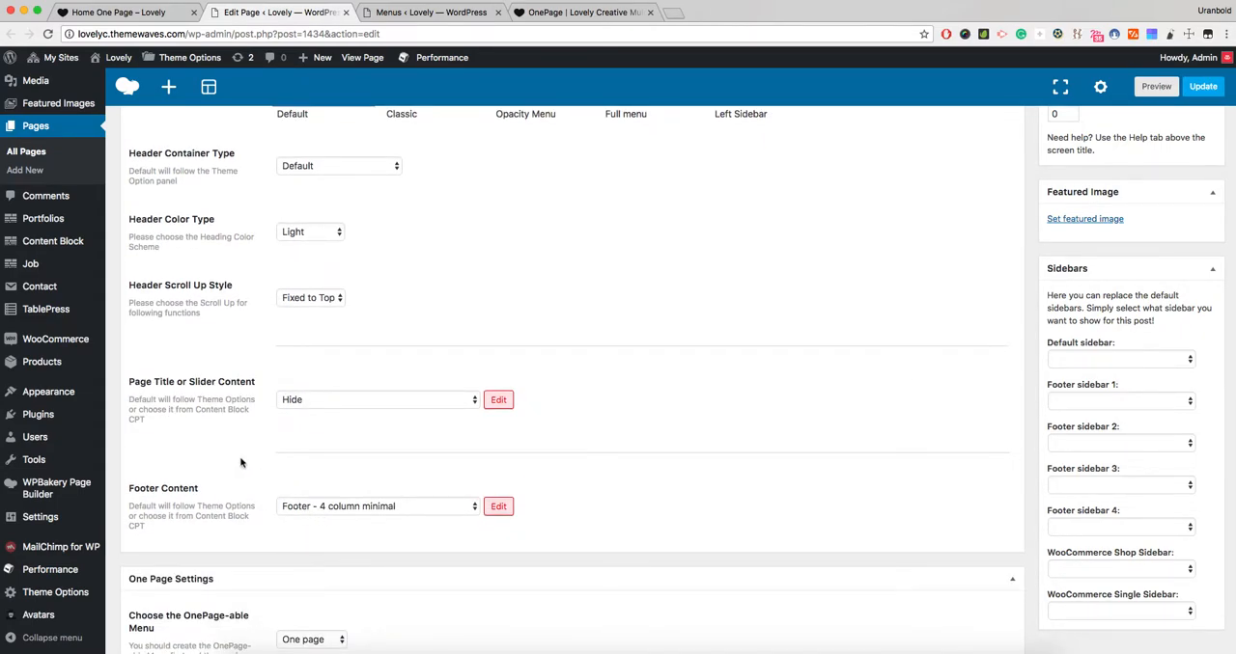
- Review the available Header Scroll Up Style options in the Page Settings and keep Fixed to Top
scroll(244, 462, up, 5)
scroll(244, 462, up, 1)
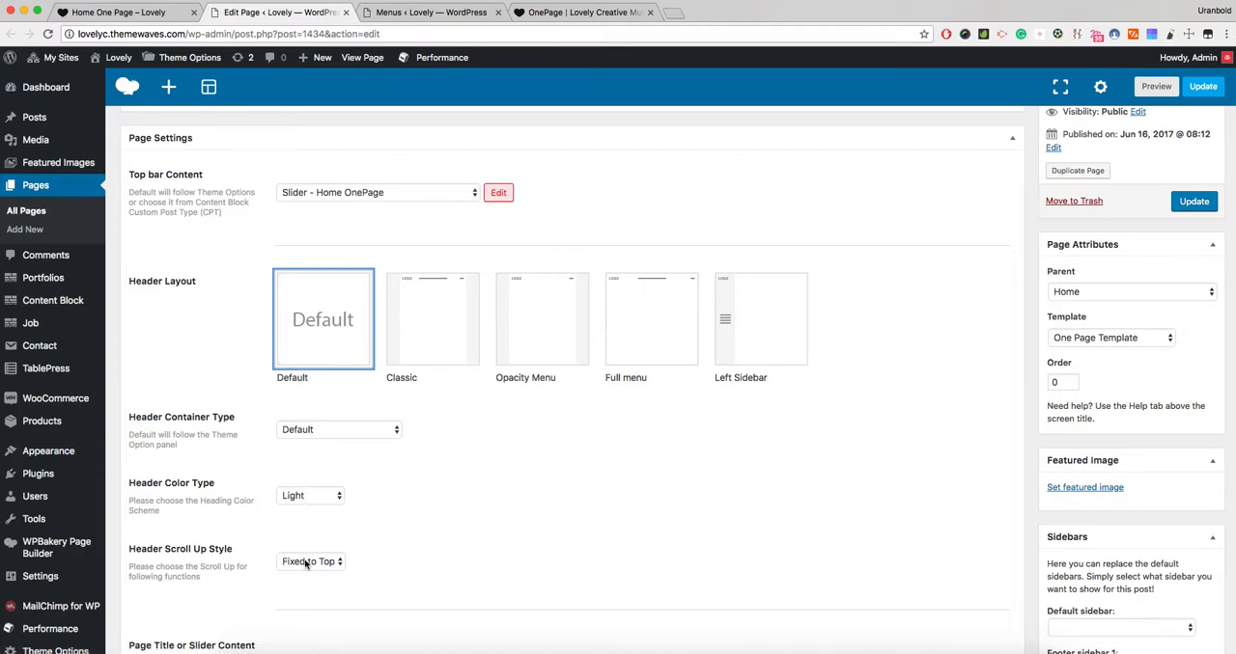
scroll(506, 458, down, 1)
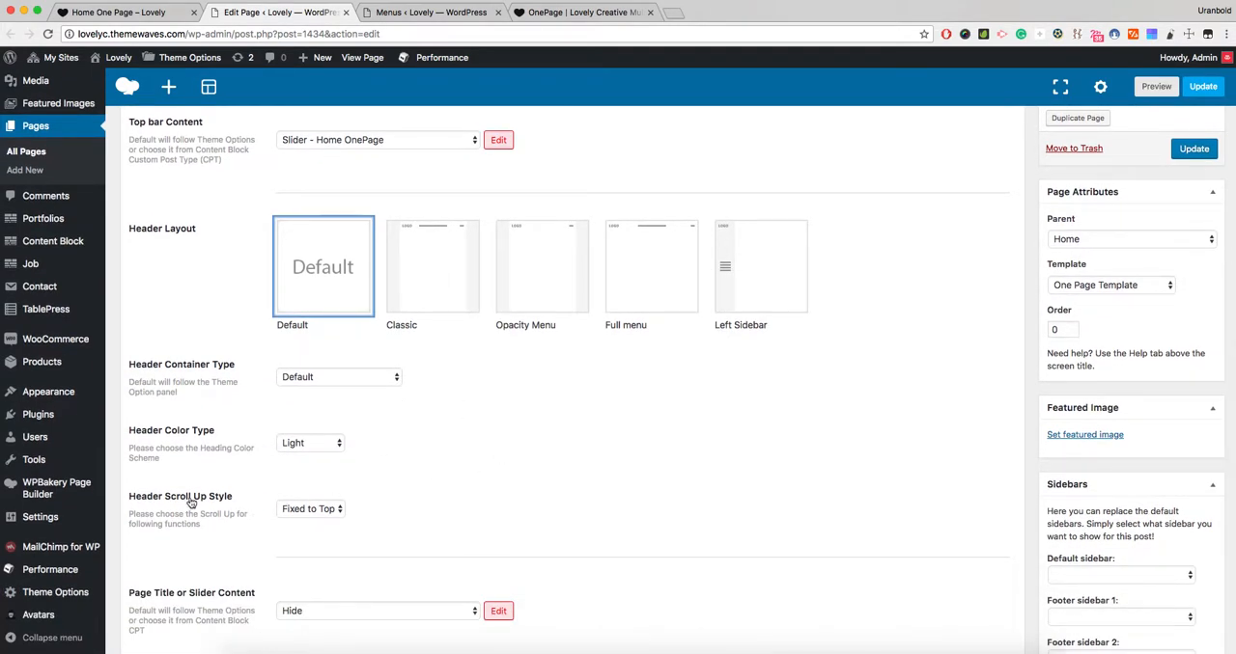
scroll(154, 504, down, 1)
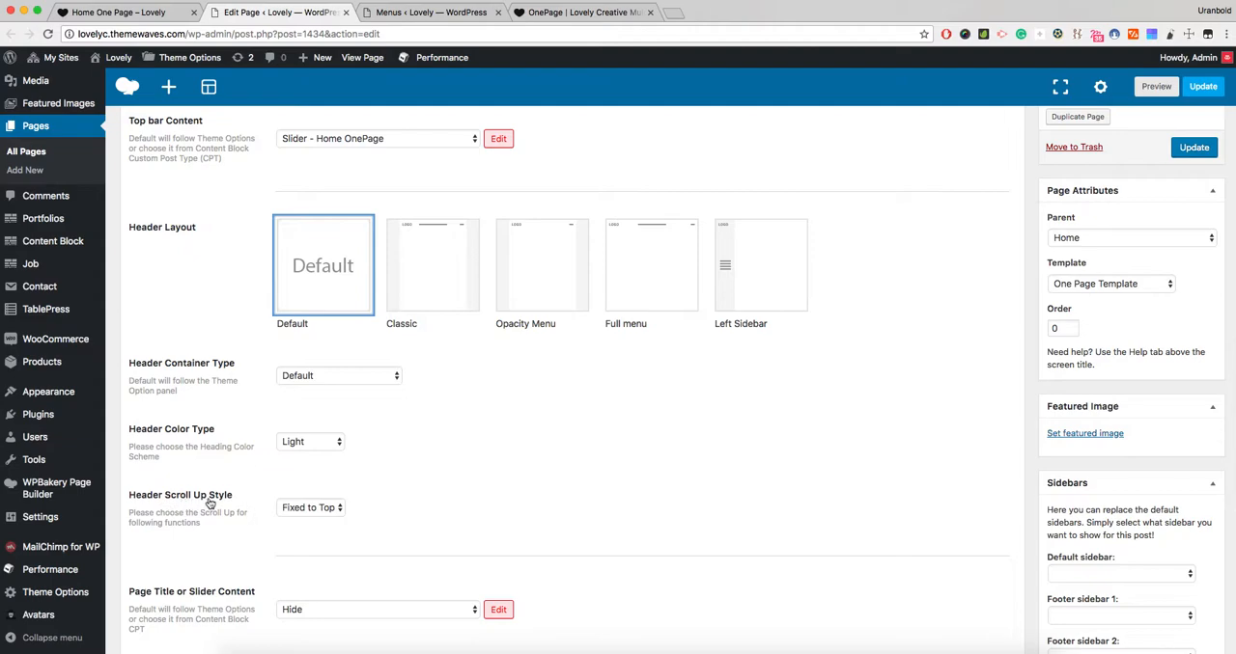
click(302, 512)
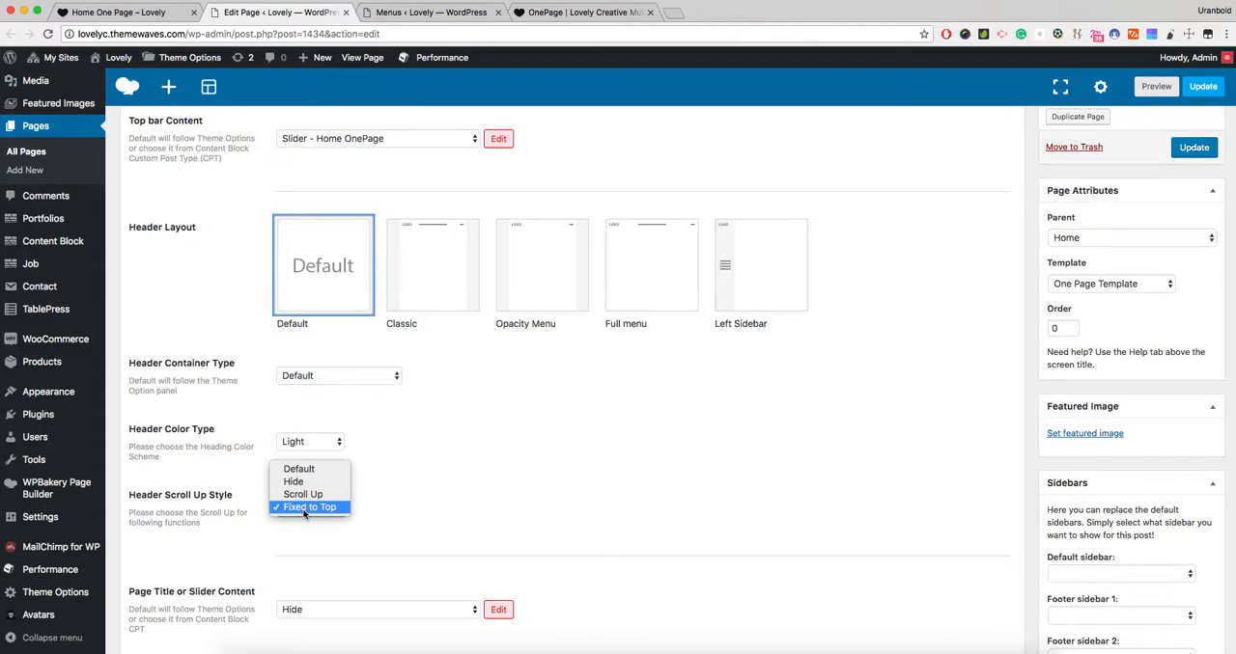
click(409, 501)
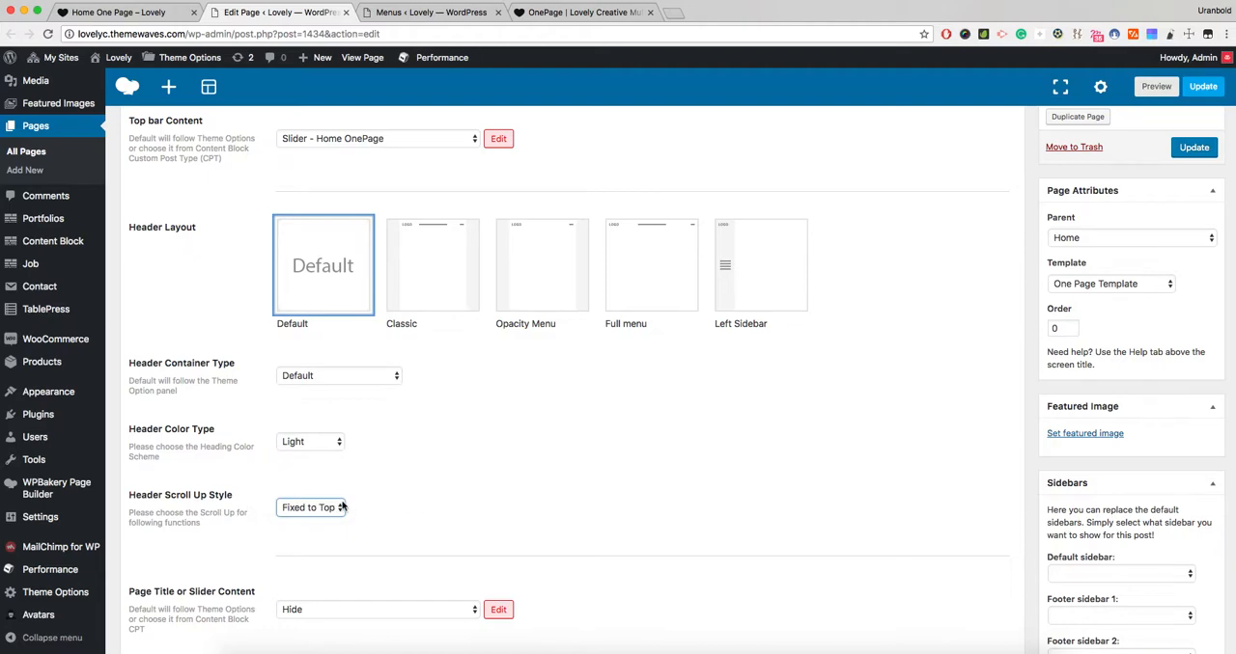
click(405, 500)
scroll(587, 486, down, 1)
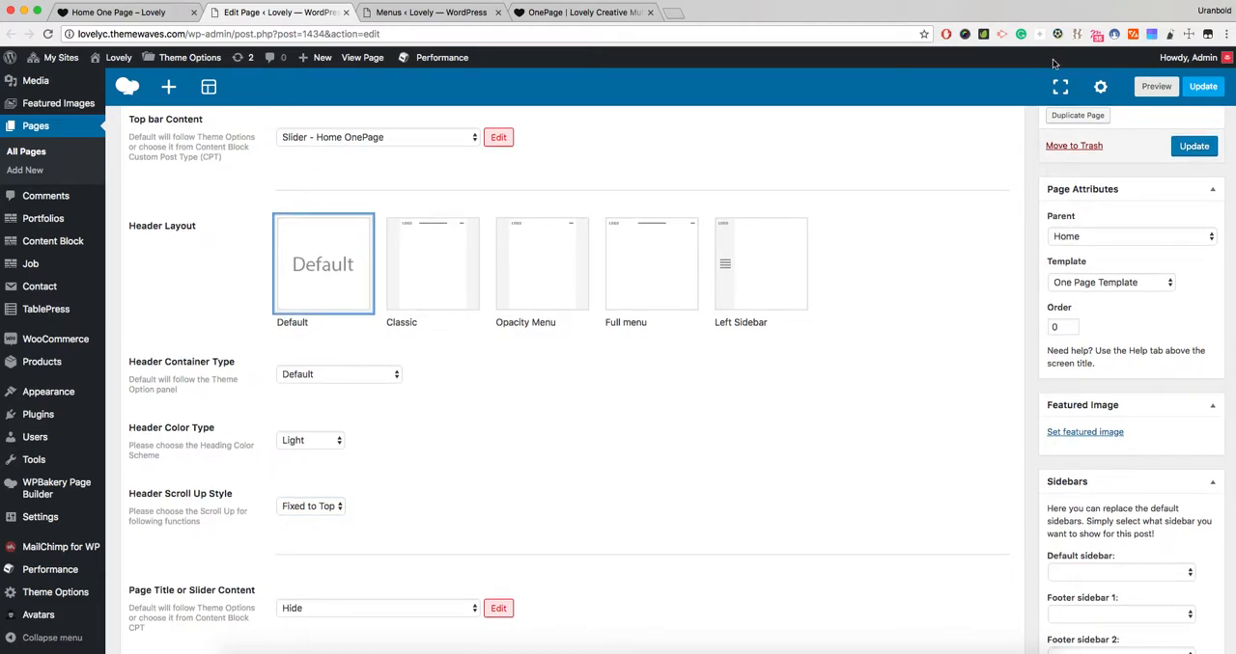